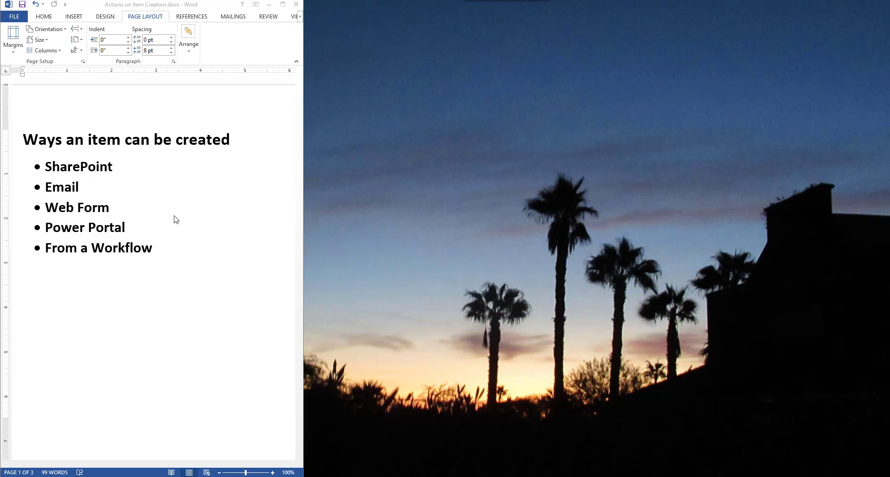
Scroll the Word document to page 2's item-creation actions, then switch to the NITRO Studio browser
left_click(301, 171)
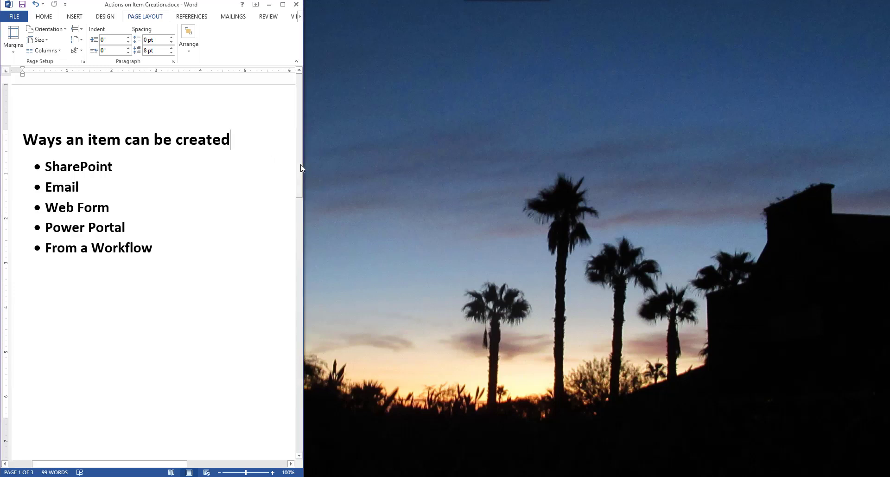
left_click_drag(301, 174, 312, 308)
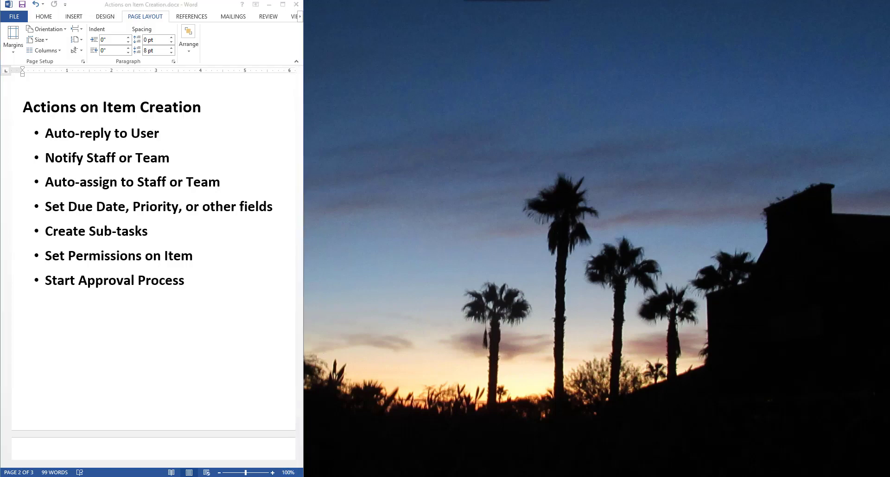
key("alt+Tab")
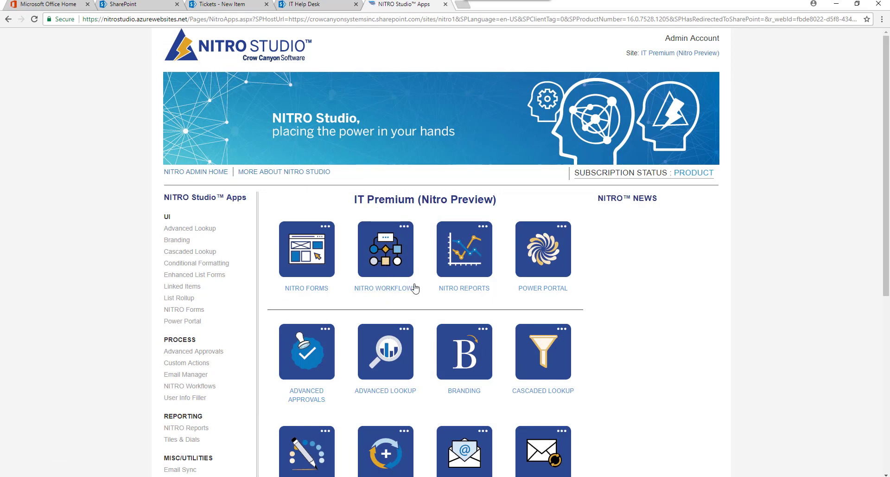
Open the NITRO Workflows app and begin a new workflow
left_click(400, 291)
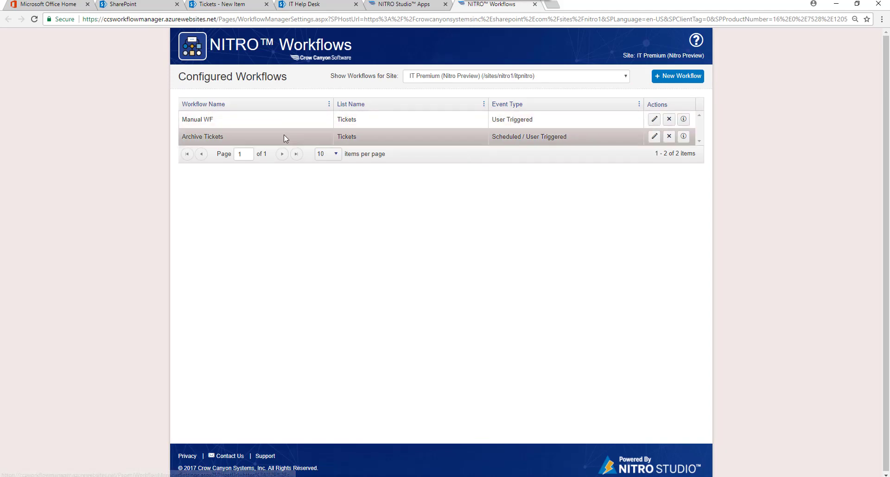
left_click(675, 78)
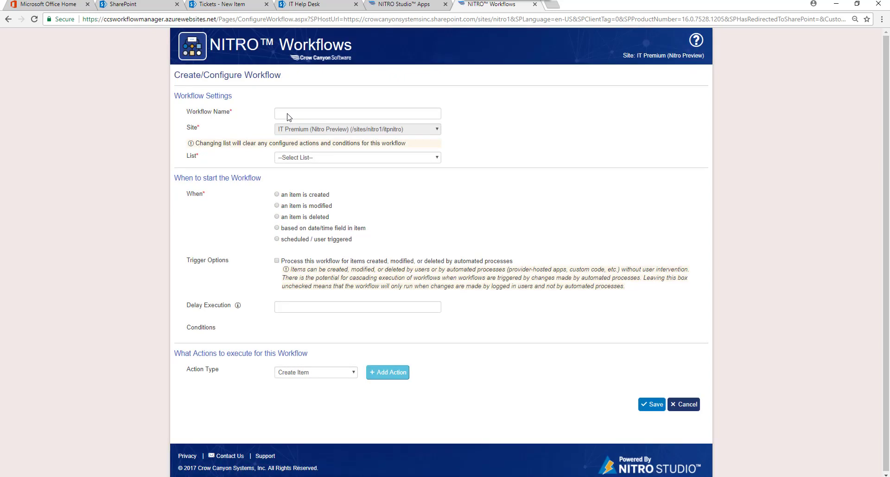
Name the workflow 'Item Creation Workflow' on Tickets, triggered on item creation, with Send Mail action type
left_click(289, 117)
type("Item")
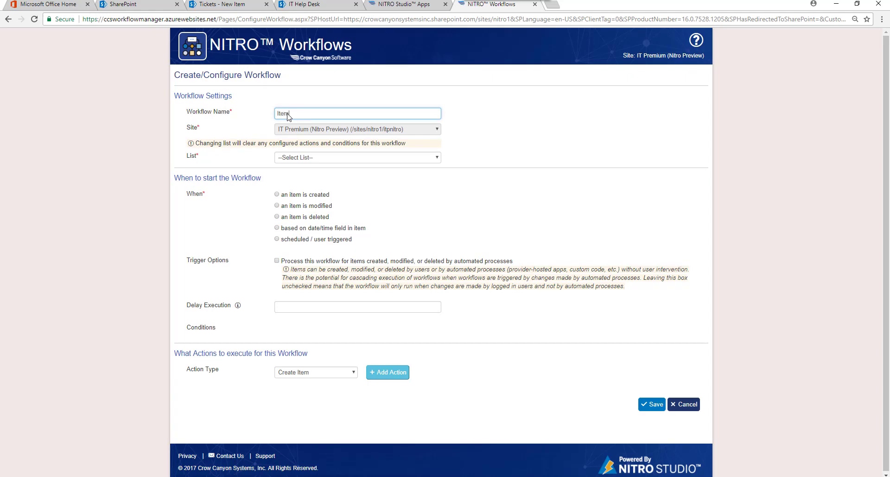
type(" Creation Workflow")
left_click(437, 158)
left_click_drag(437, 194, 445, 269)
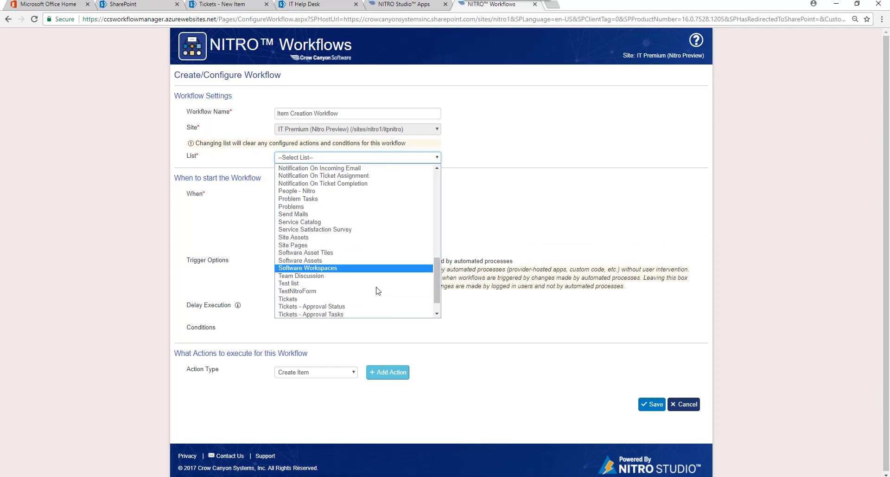
left_click(296, 298)
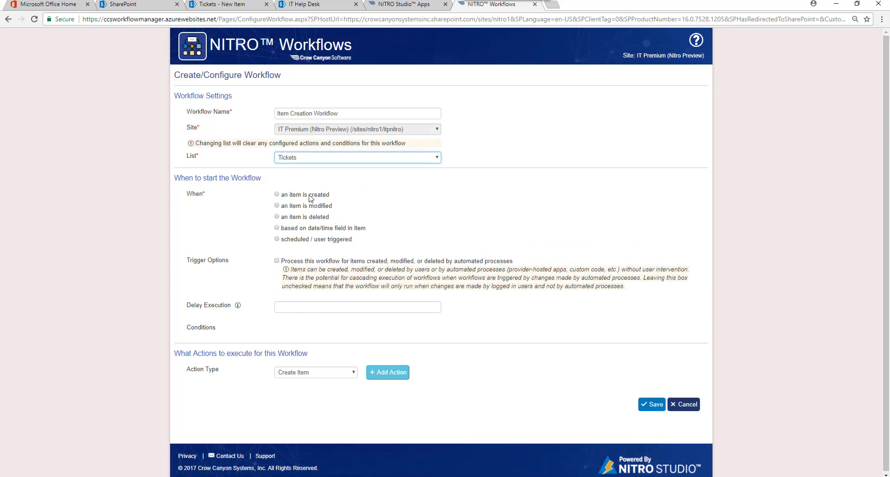
left_click(283, 195)
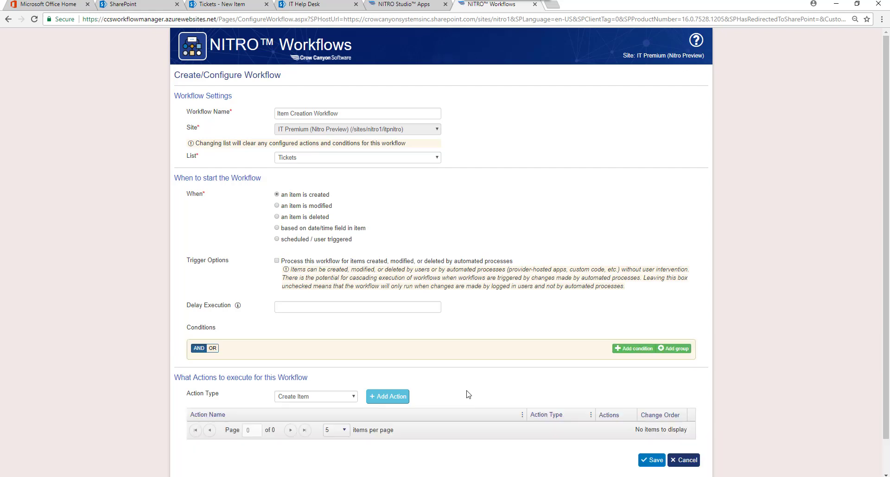
left_click(354, 398)
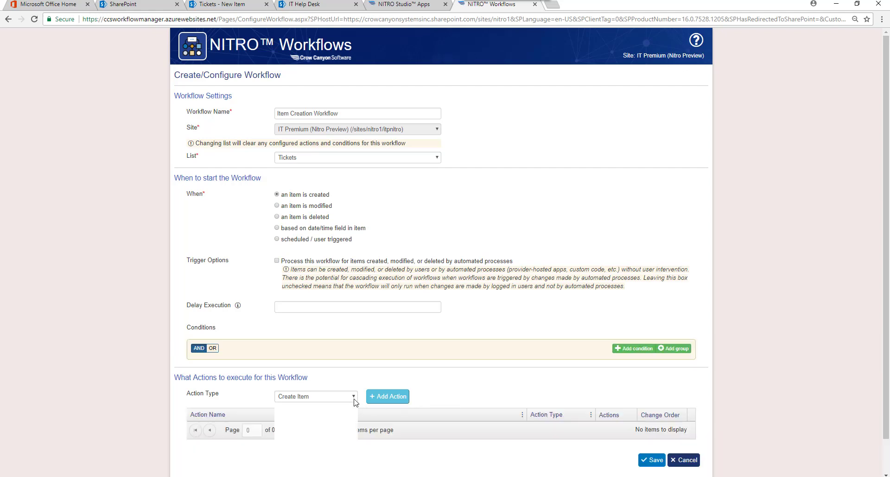
left_click(330, 429)
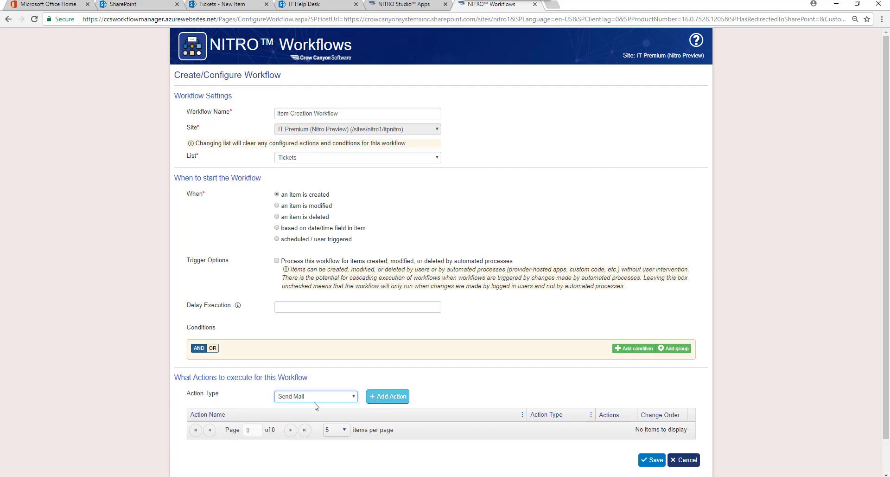
Add a Send Mail action named 'Auto-reply to Requester' using the Auto-reply to Requester template
left_click(393, 397)
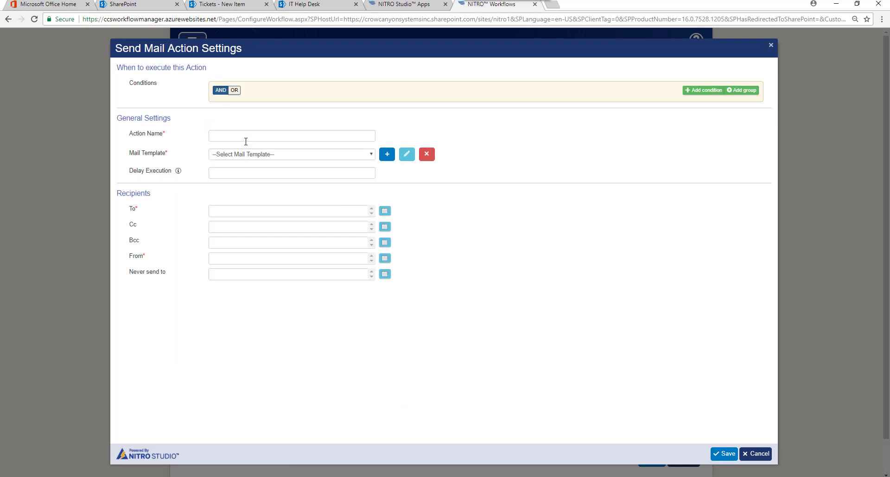
left_click(236, 136)
type("Au")
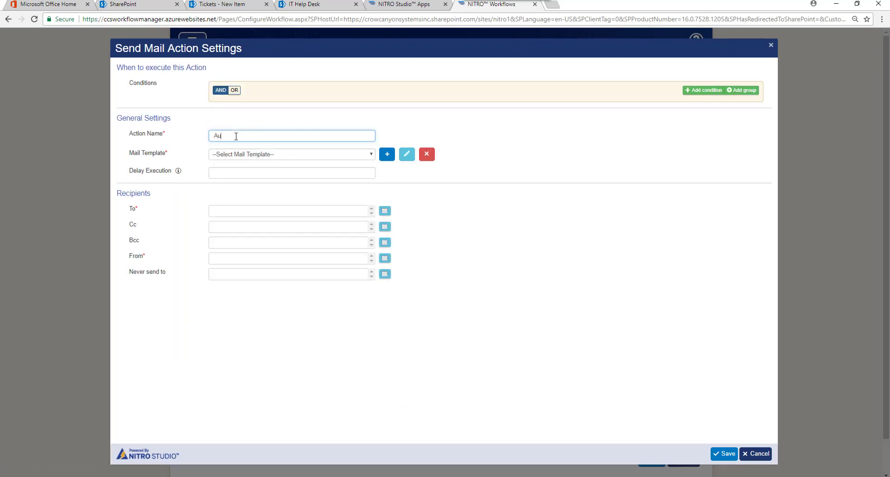
type("to-replay to REques")
key("BackSpace")
key("BackSpace")
key("BackSpace")
key("BackSpace")
key("BackSpace")
type("equester")
left_click(241, 138)
key("BackSpace")
left_click(372, 154)
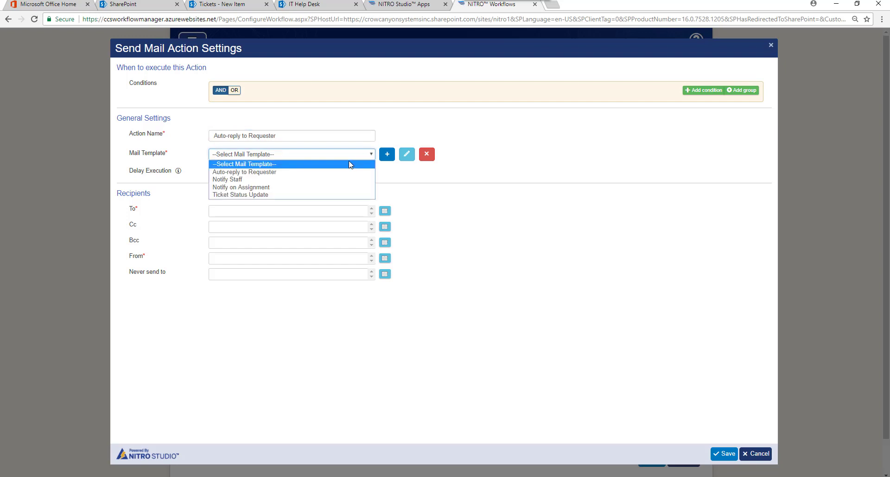
left_click(337, 172)
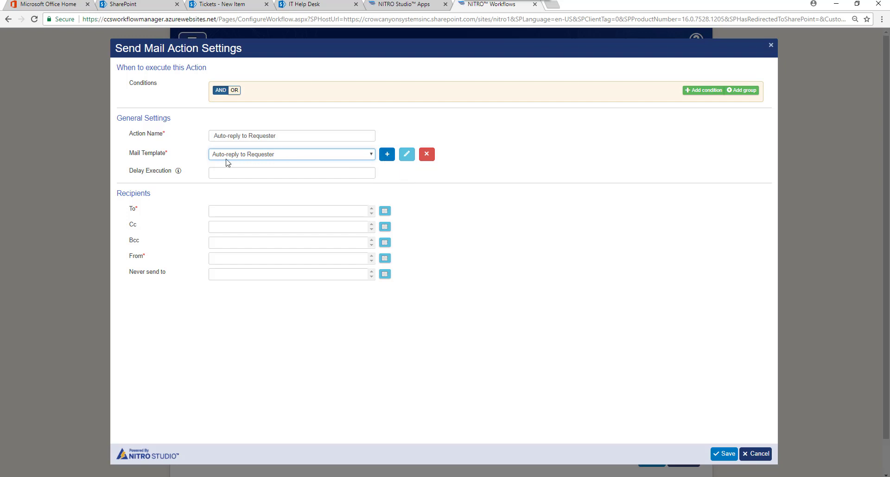
Review the Auto-reply to Requester template's 'We received your request!' subject and placeholder list
left_click(407, 154)
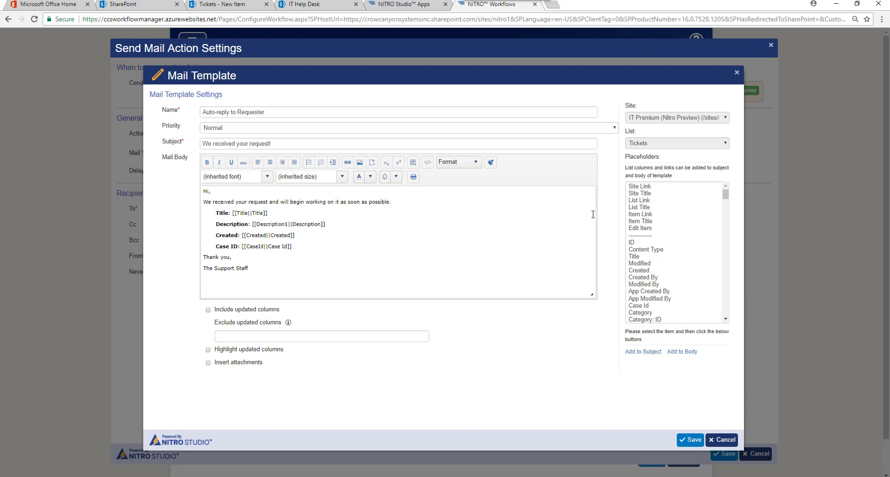
left_click(726, 194)
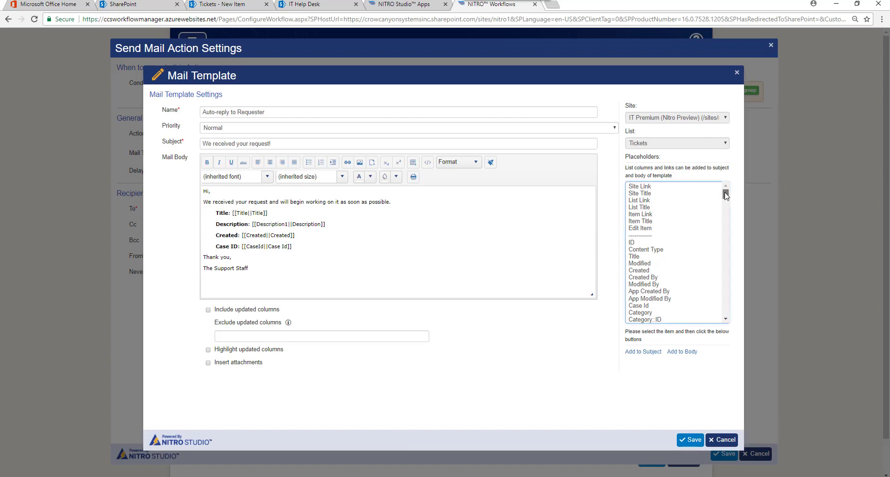
left_click_drag(726, 193, 748, 168)
Close the template and send the mail To the ticket's Requester field
left_click(719, 440)
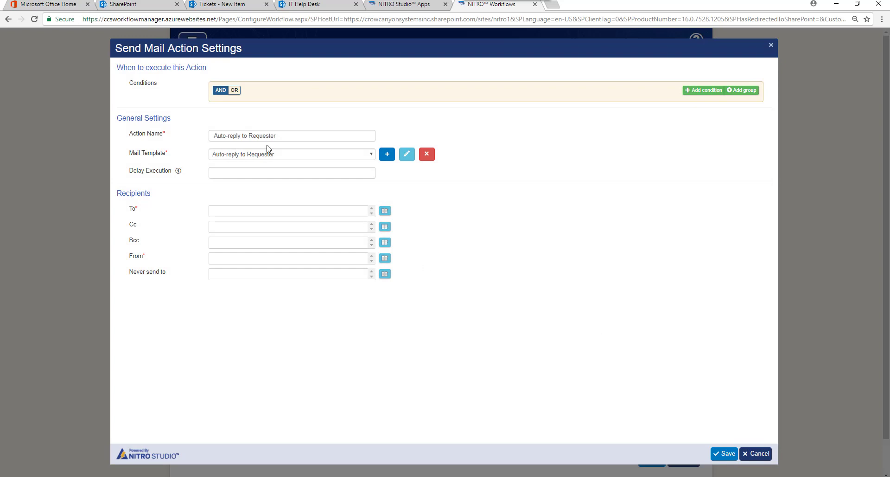
left_click(385, 212)
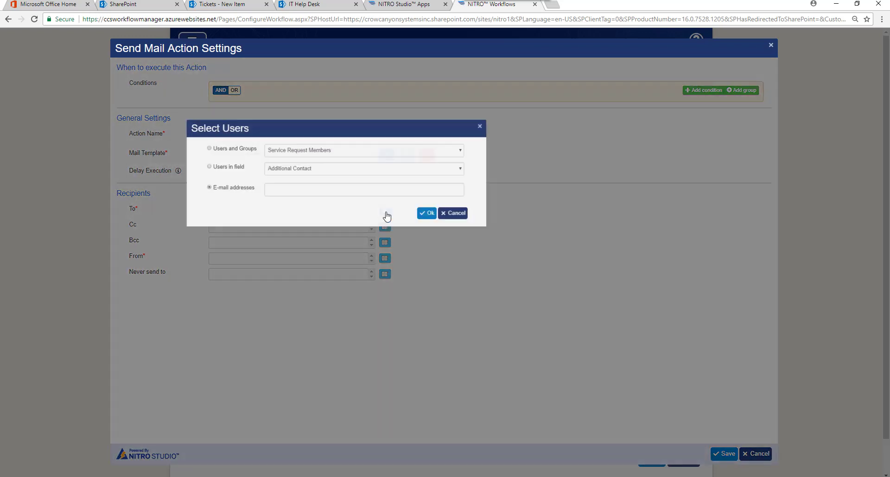
left_click(218, 166)
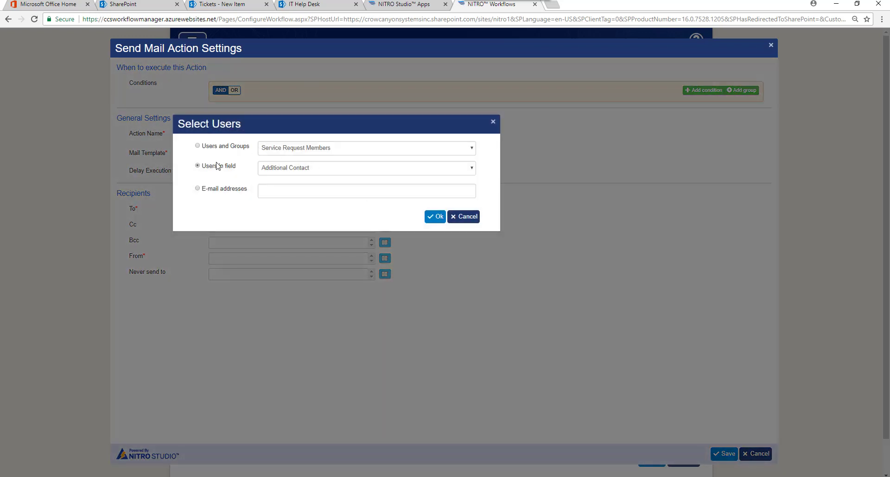
left_click(473, 169)
left_click_drag(479, 206, 491, 336)
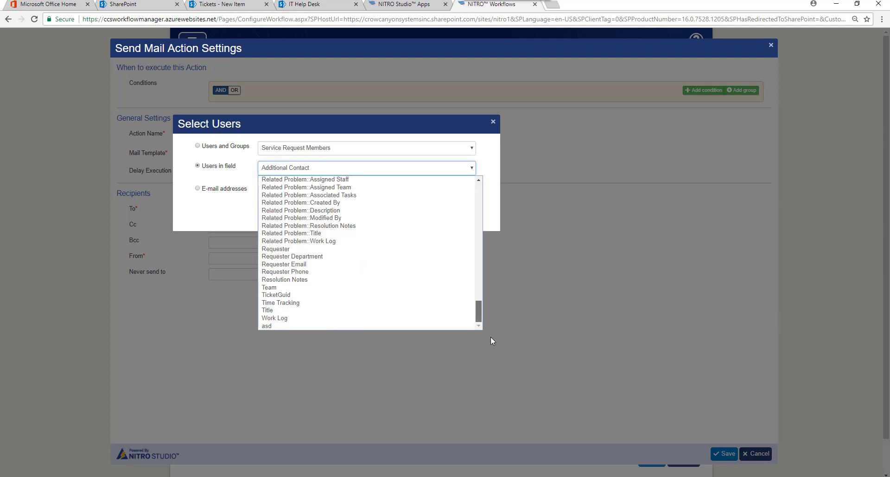
left_click(352, 255)
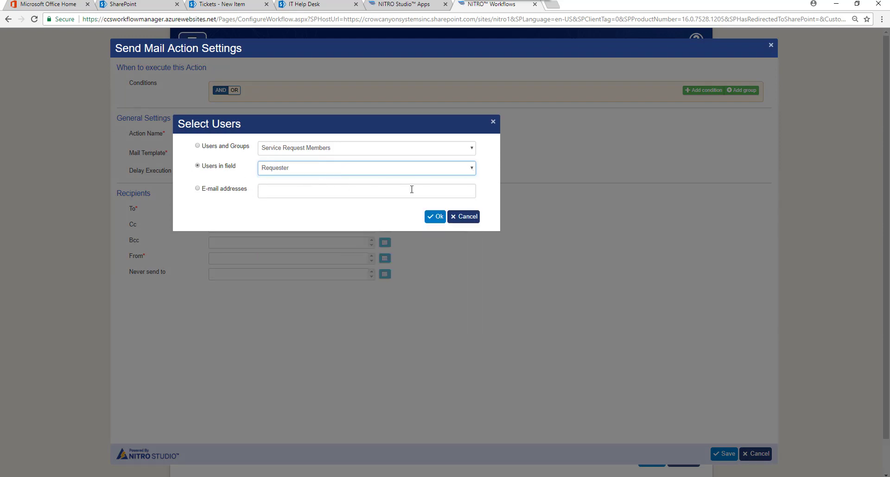
left_click(435, 217)
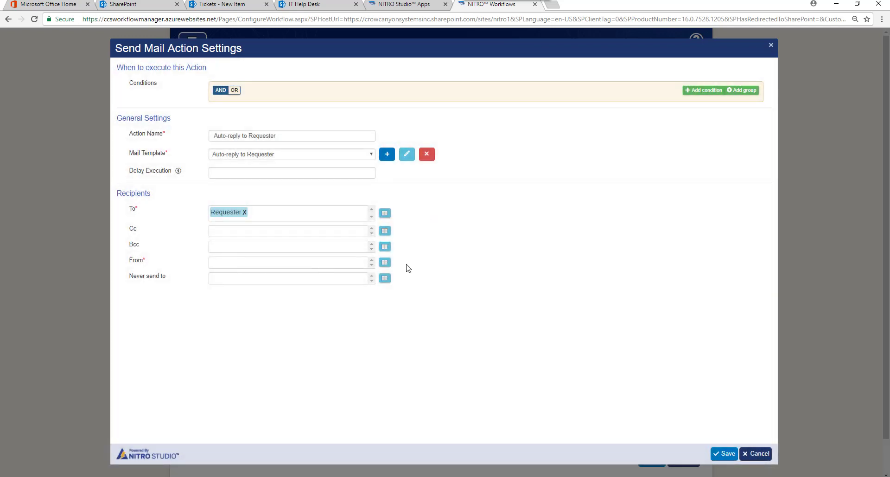
Set the mail's From sender to System Account and dismiss the e-mail address error
left_click(384, 262)
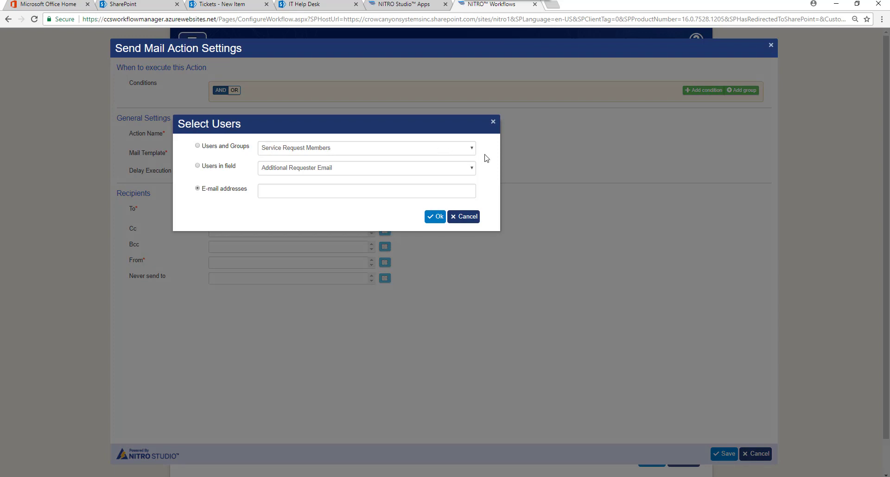
left_click(472, 149)
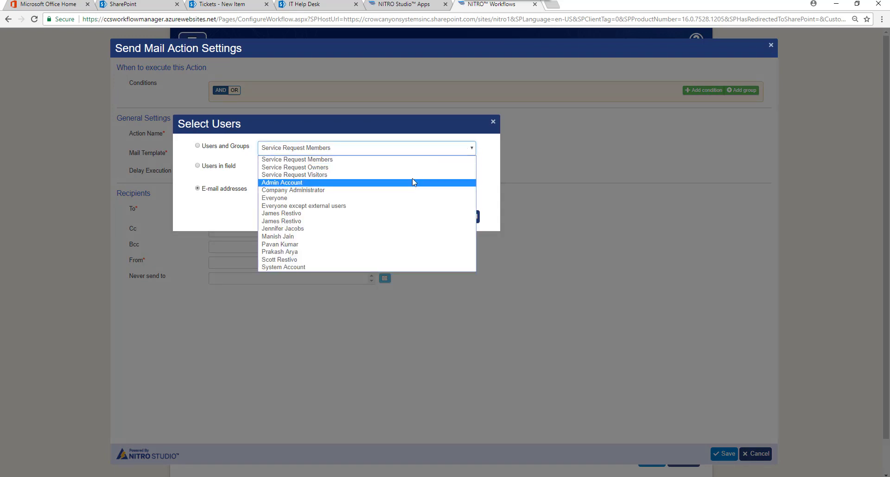
left_click(333, 267)
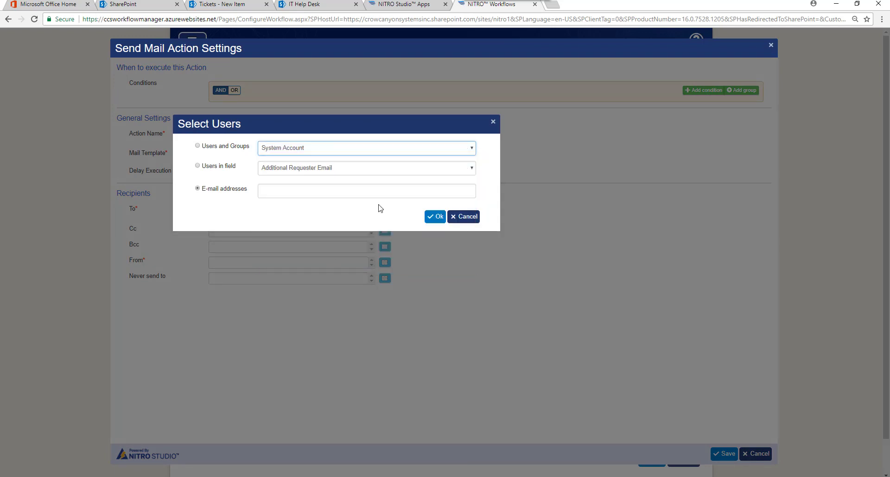
left_click(431, 218)
left_click(455, 219)
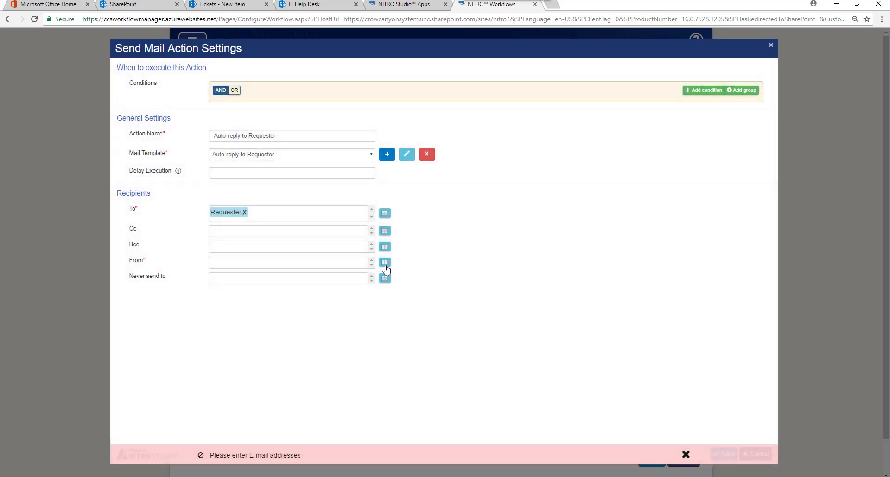
left_click(384, 261)
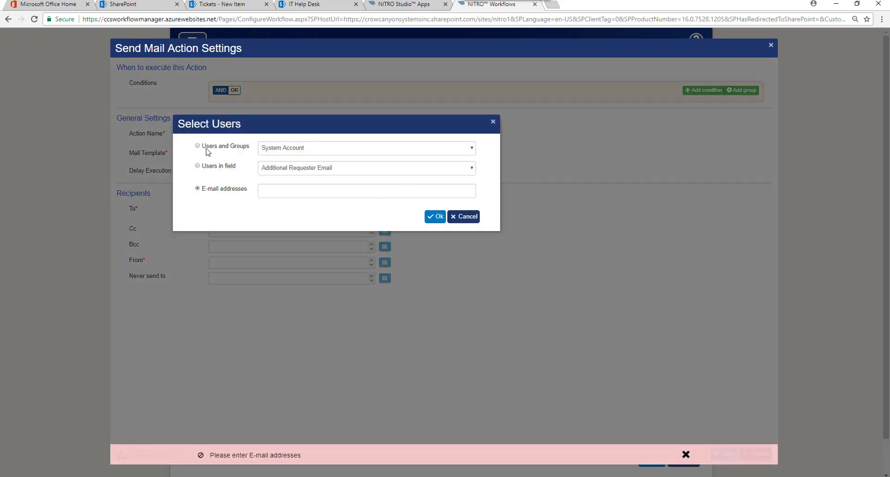
left_click(206, 147)
left_click(439, 218)
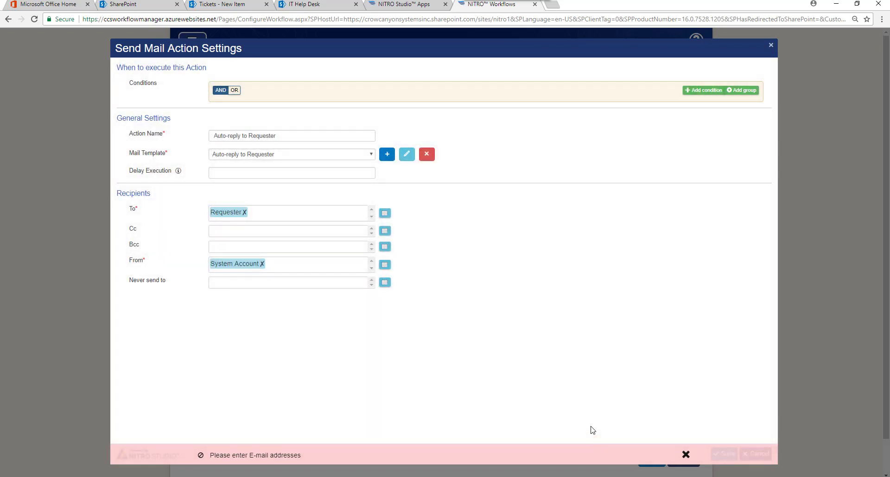
left_click(686, 454)
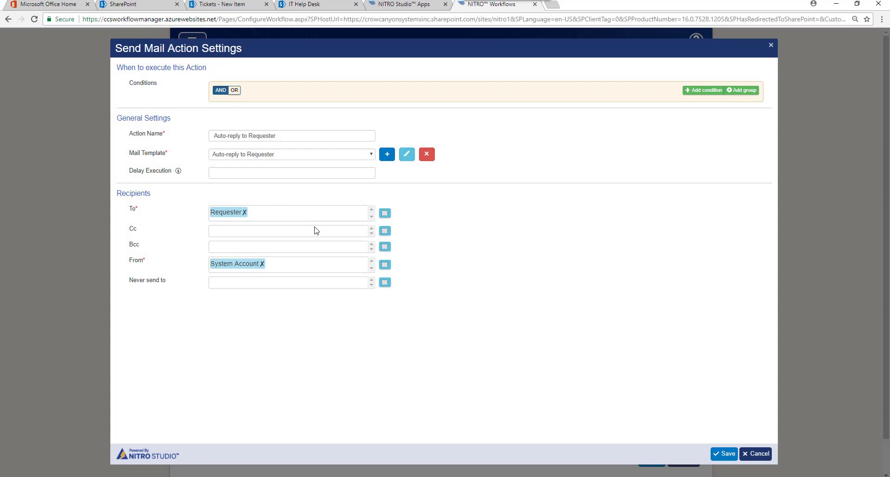
Save the auto-reply action and add a 'Notify Staff' Send Mail action using the Notify Staff template
left_click(727, 453)
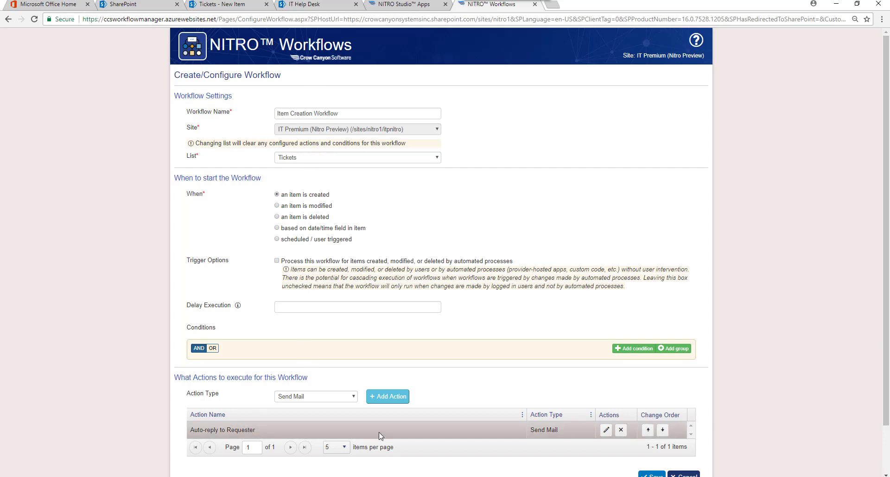
left_click(374, 398)
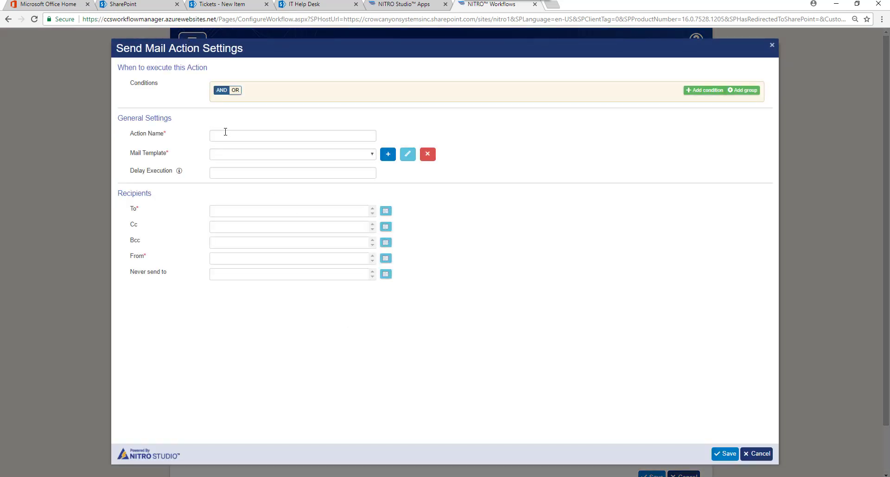
left_click(227, 133)
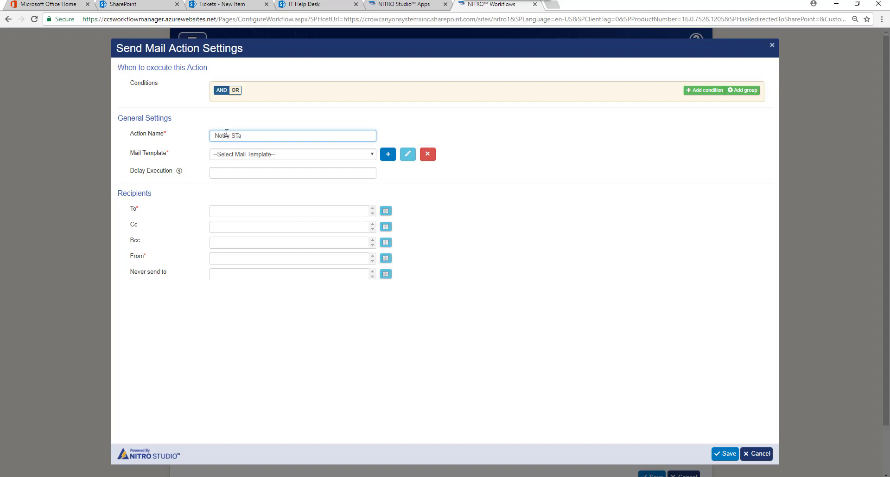
left_click(373, 154)
left_click(277, 180)
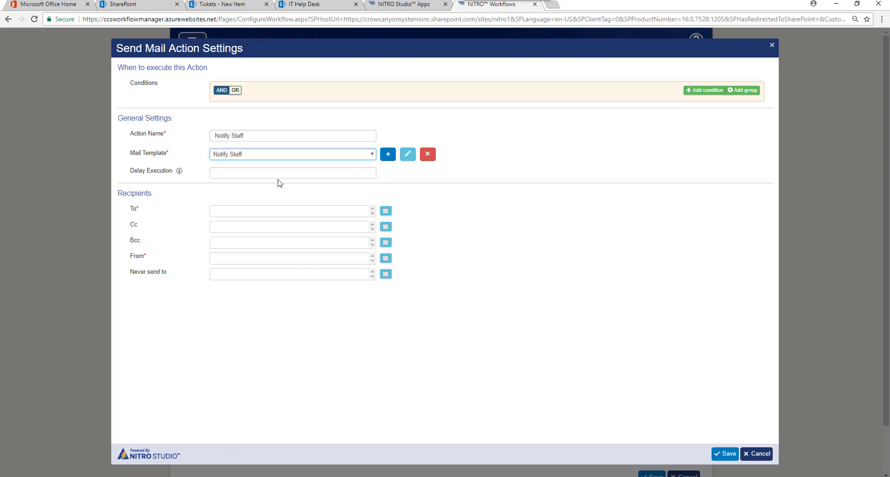
Review the Notify Staff template, then address the mail To the Service Request Members group
left_click(407, 156)
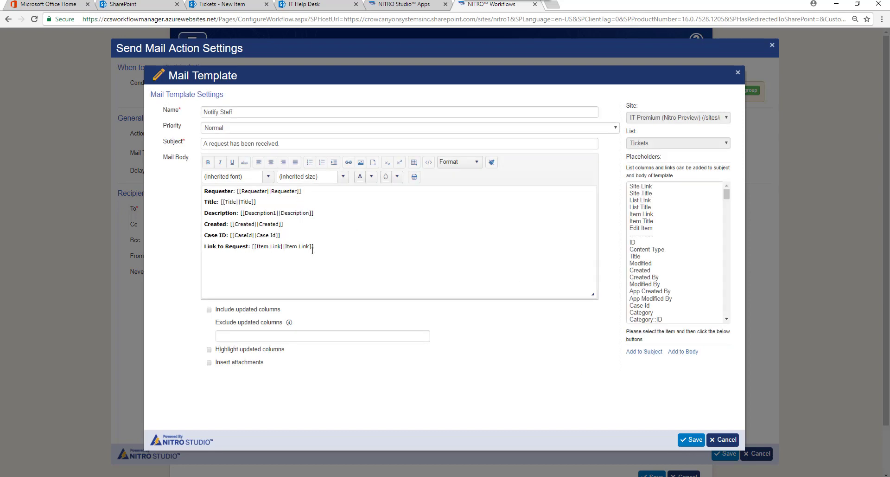
left_click(694, 438)
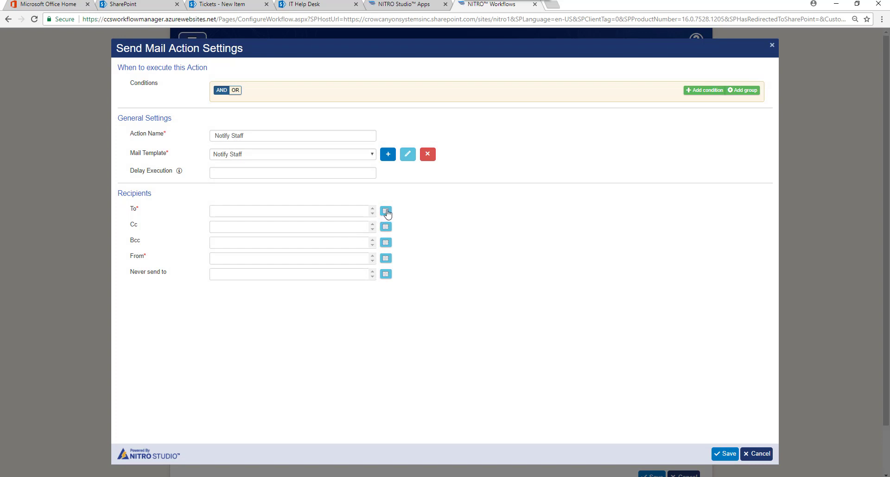
left_click(386, 211)
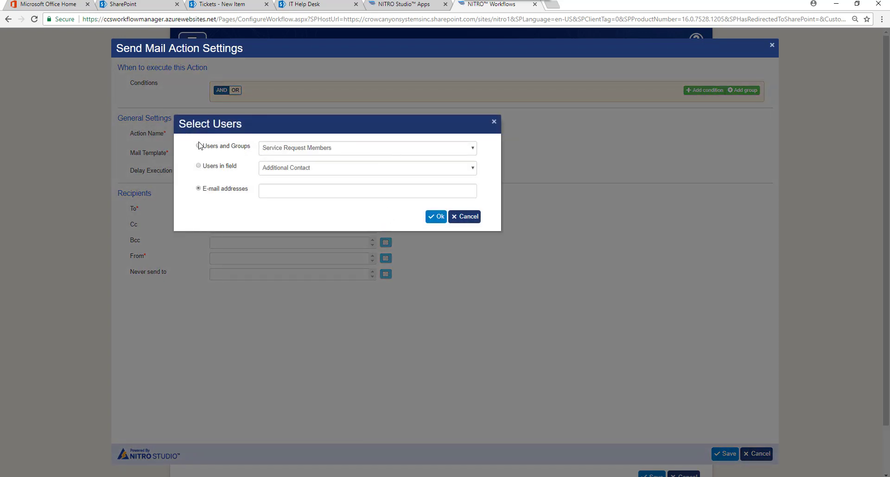
left_click(198, 145)
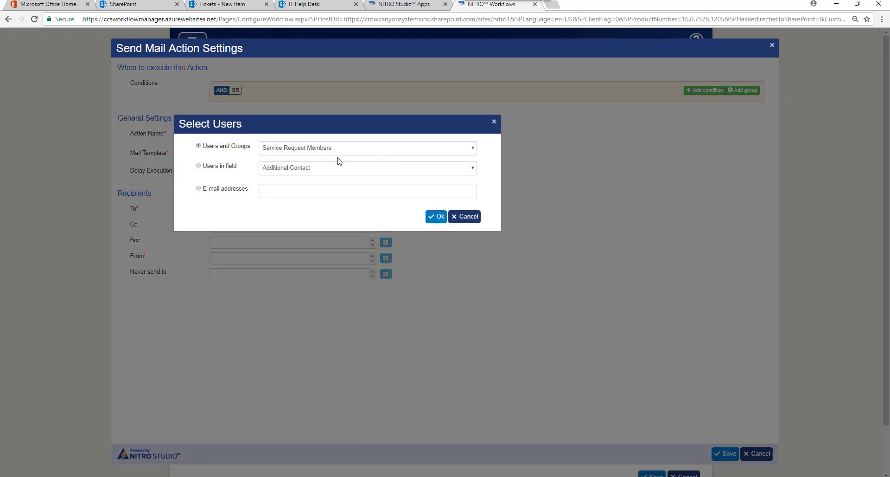
left_click(473, 149)
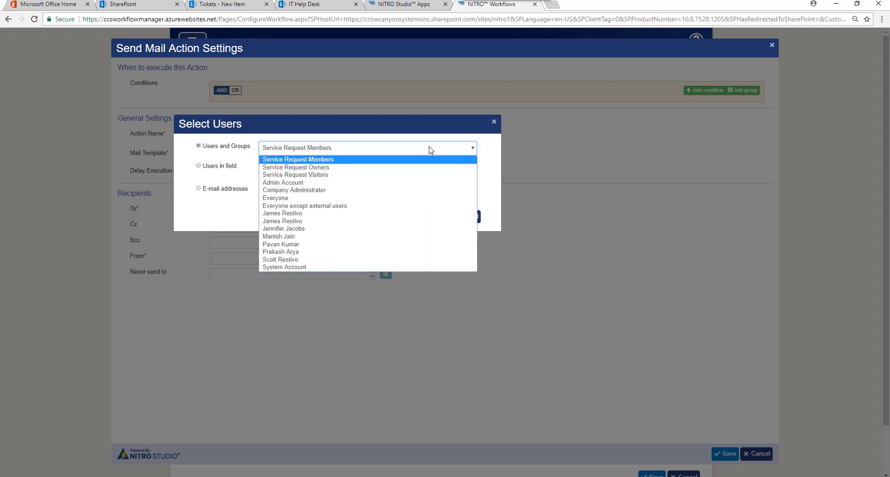
left_click(311, 162)
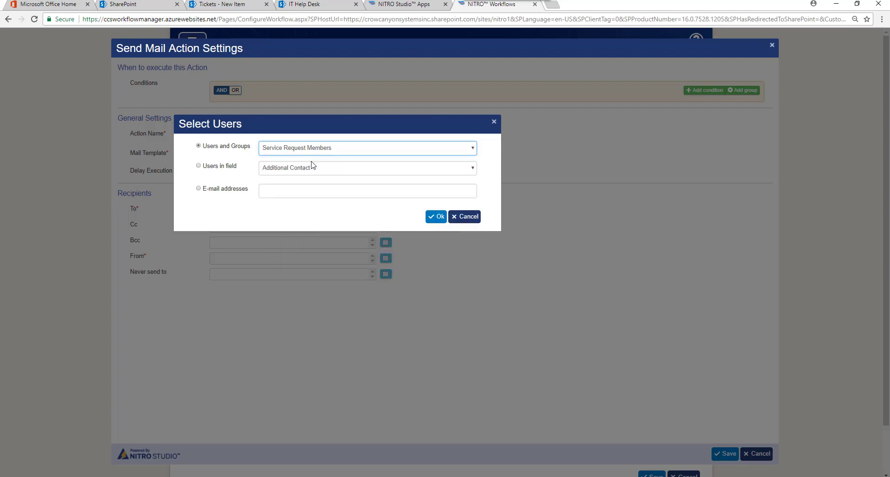
left_click(436, 216)
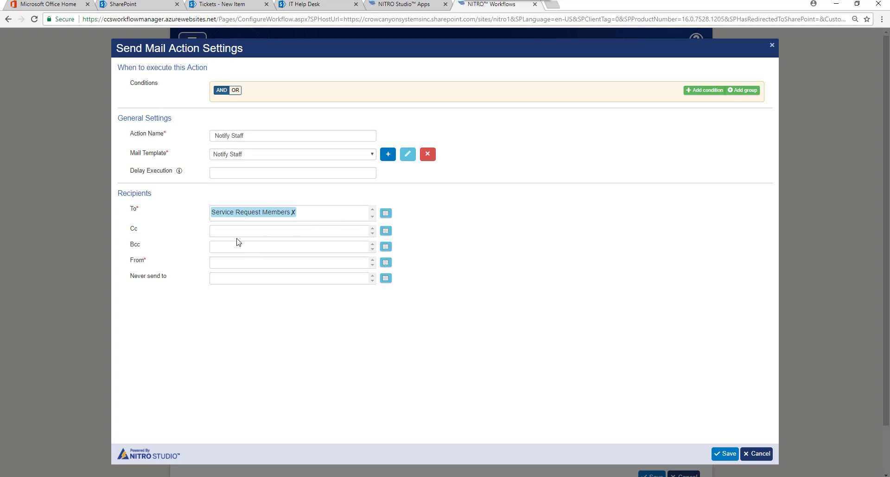
Set Notify Staff's sender to System Account and save the action
left_click(384, 262)
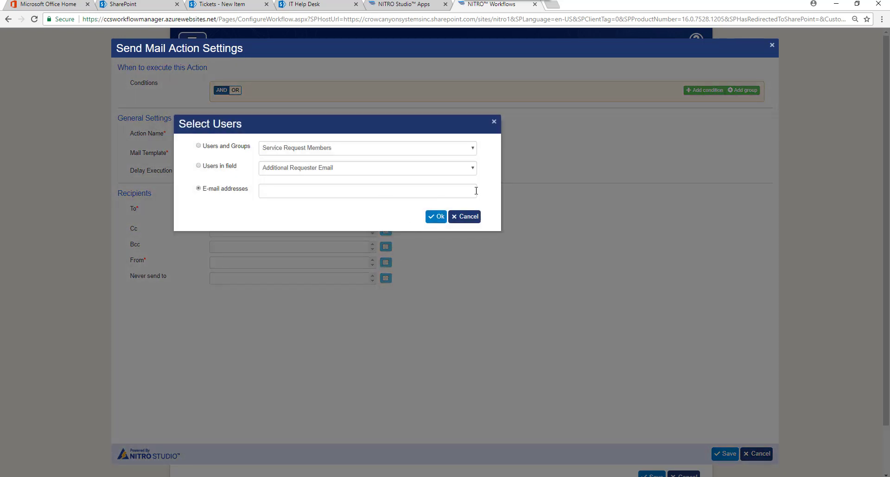
left_click(216, 146)
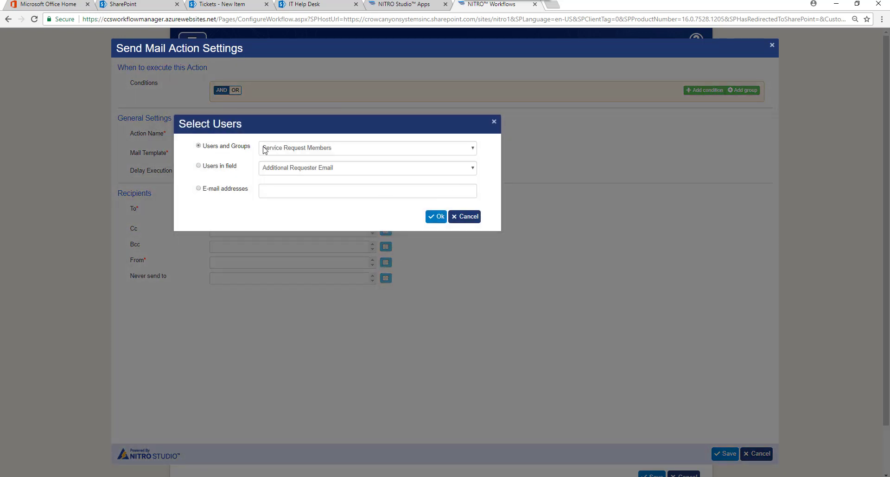
left_click(473, 148)
left_click(312, 266)
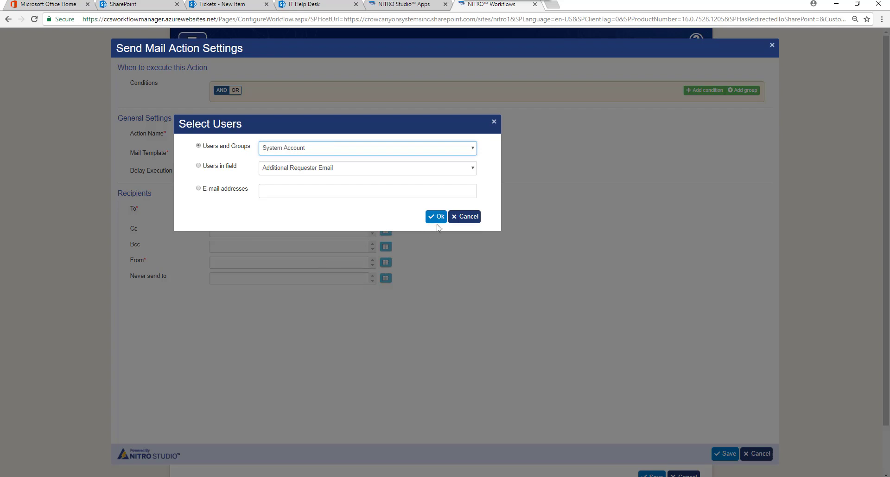
left_click(438, 218)
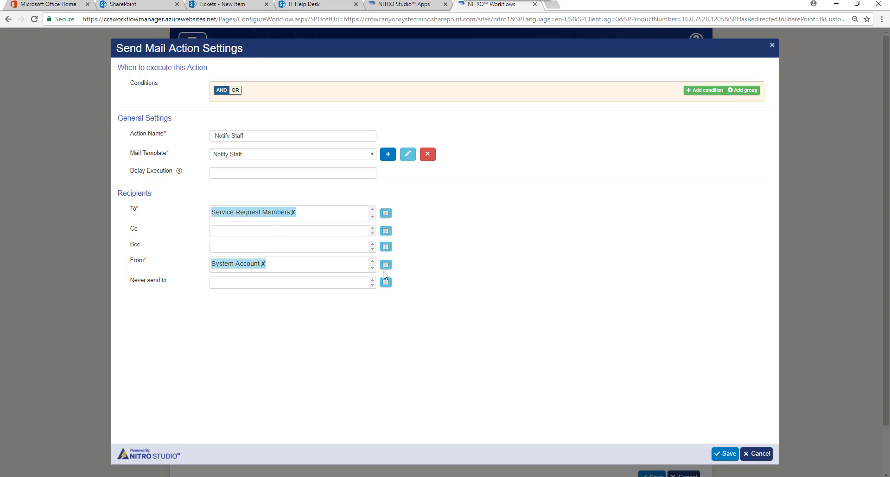
left_click(726, 454)
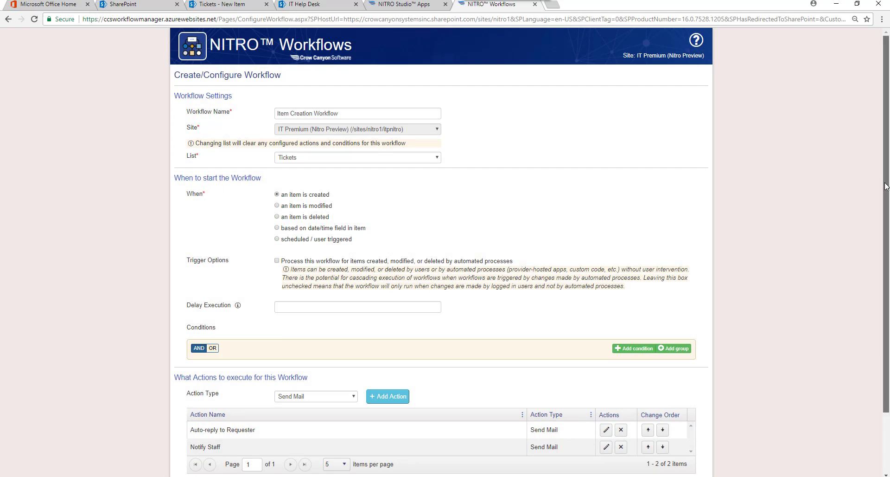
left_click_drag(885, 187, 888, 245)
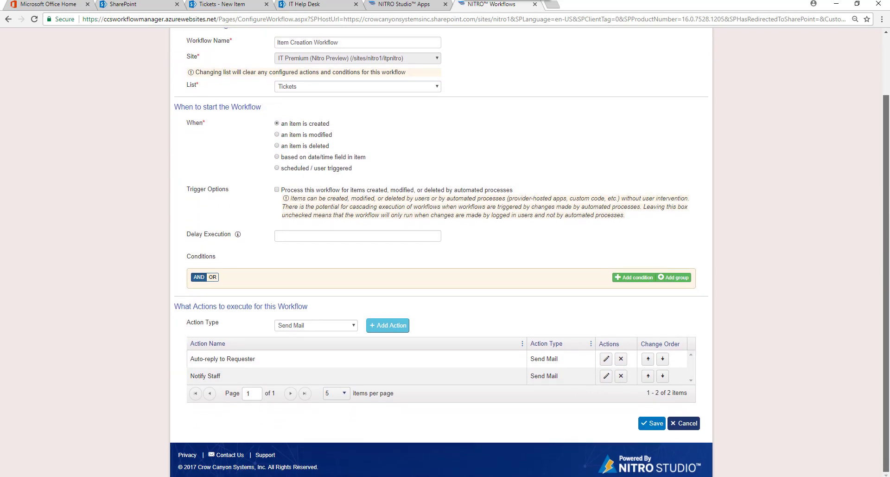
Add an Update Item action 'Assign Ticket for Hardware Request' that updates the current ticket
left_click(355, 326)
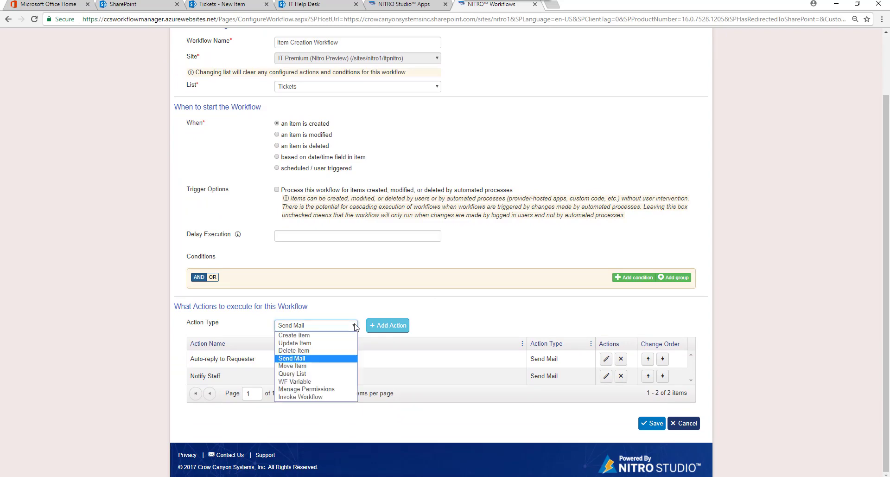
left_click(328, 343)
left_click(396, 326)
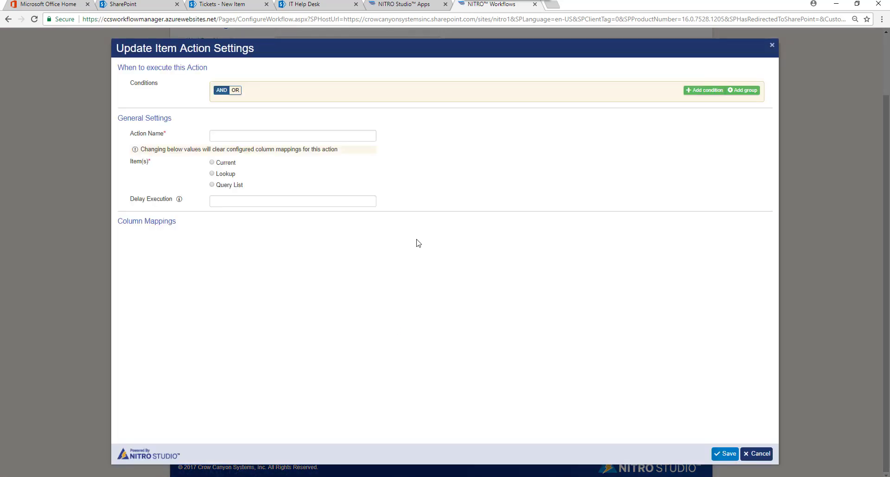
left_click(241, 134)
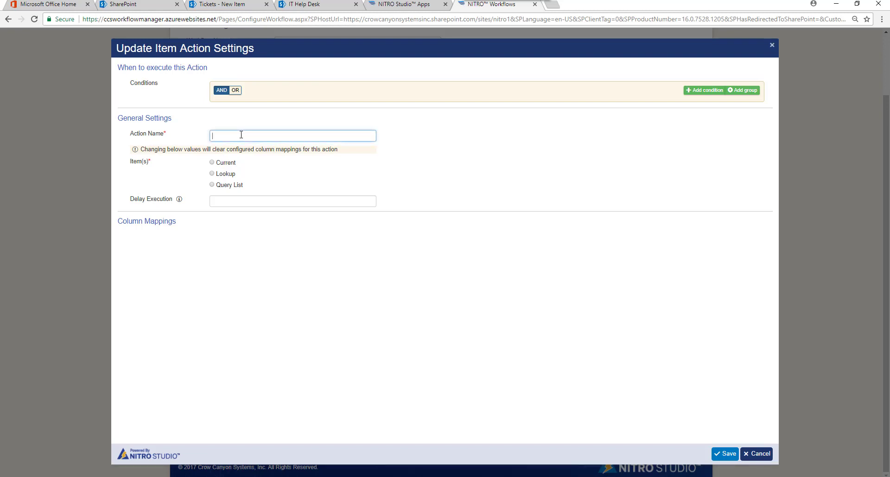
type("Assign")
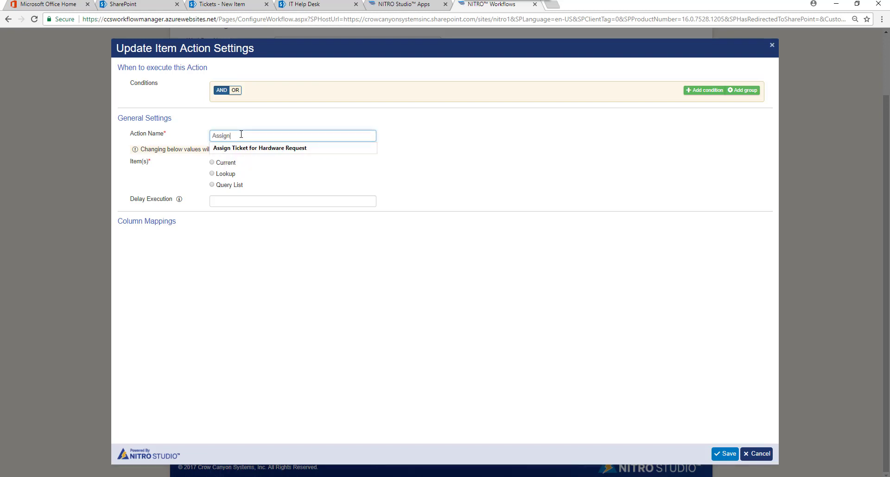
left_click(290, 148)
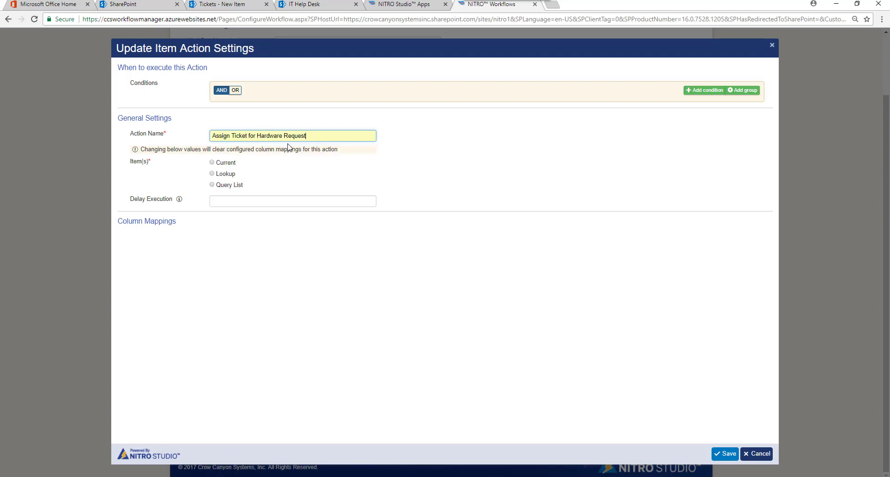
left_click(229, 163)
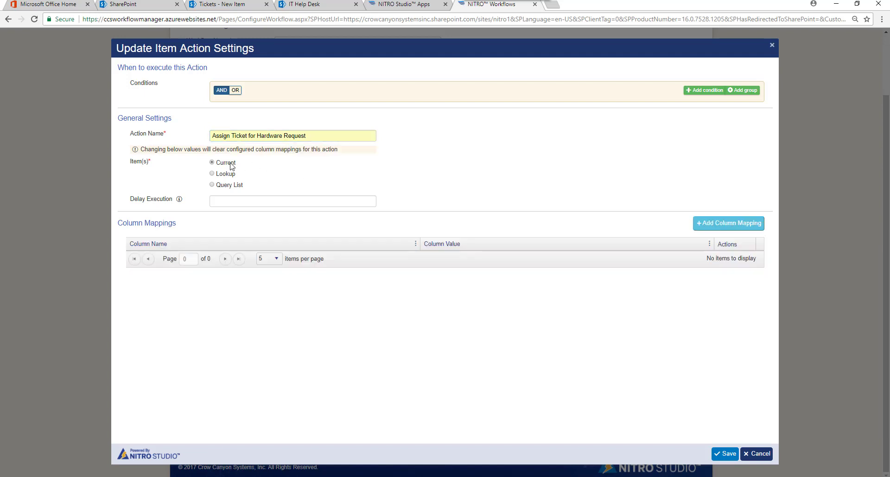
Map the Assigned Staff column to 'Service Request Members'
left_click(731, 225)
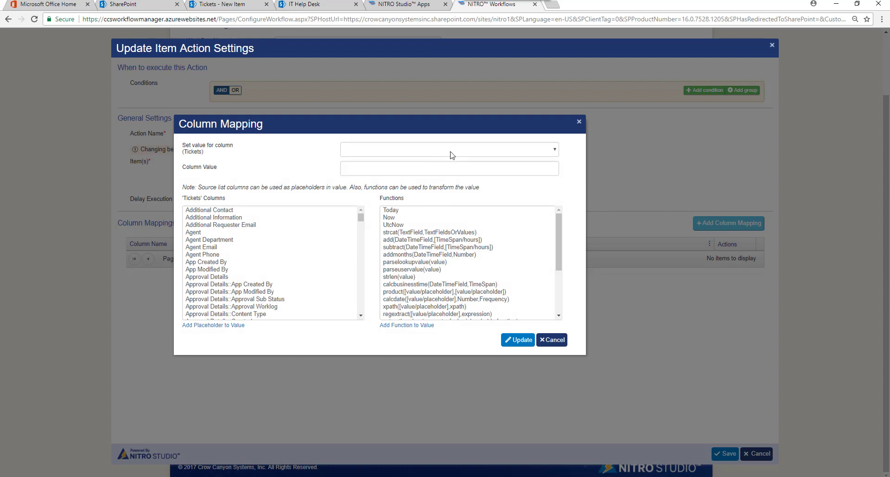
left_click(554, 151)
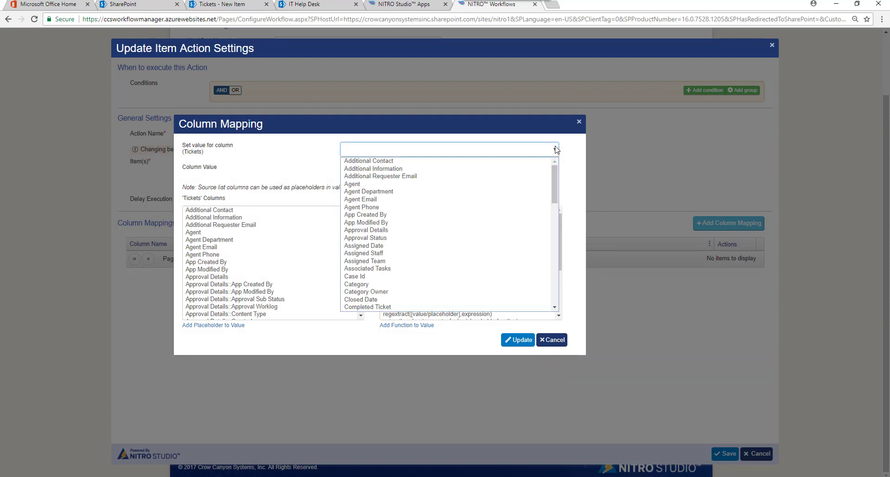
left_click(411, 255)
left_click(361, 168)
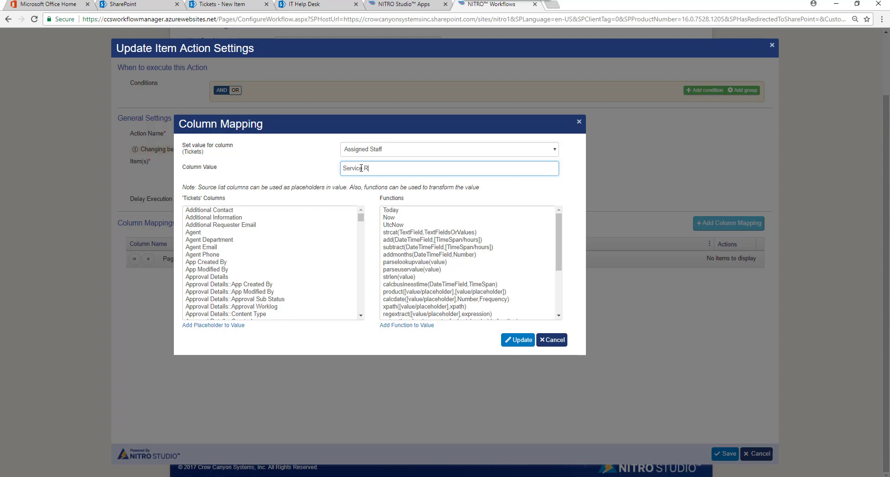
type("Service Request Members")
left_click(519, 340)
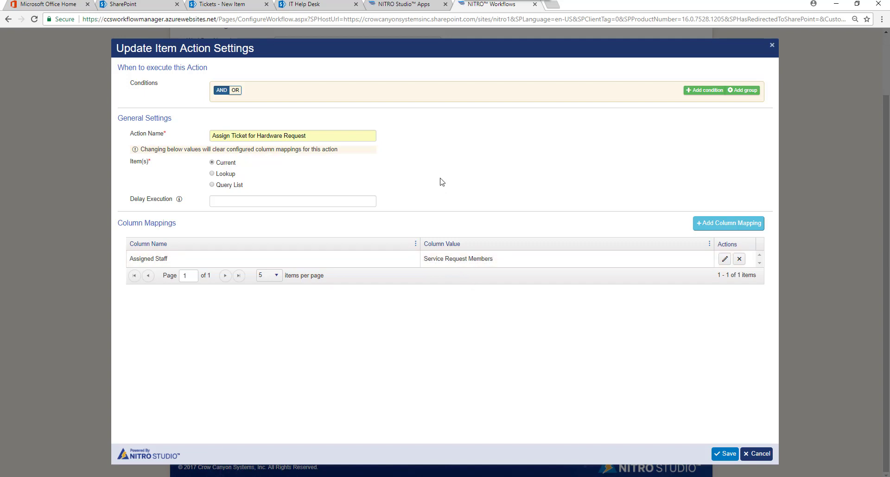
Add the condition Category equal Hardware Request and save the Assign Ticket for Hardware Request action
left_click(689, 98)
left_click(430, 107)
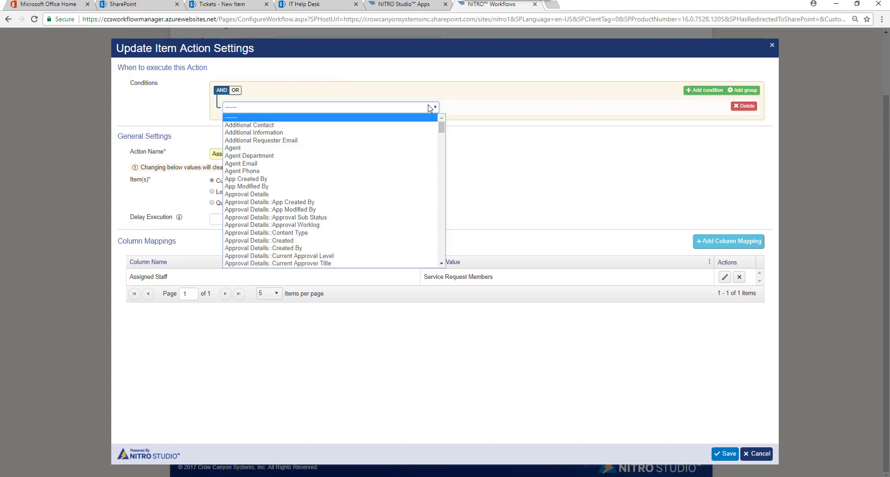
scroll(435, 139, "down", 1)
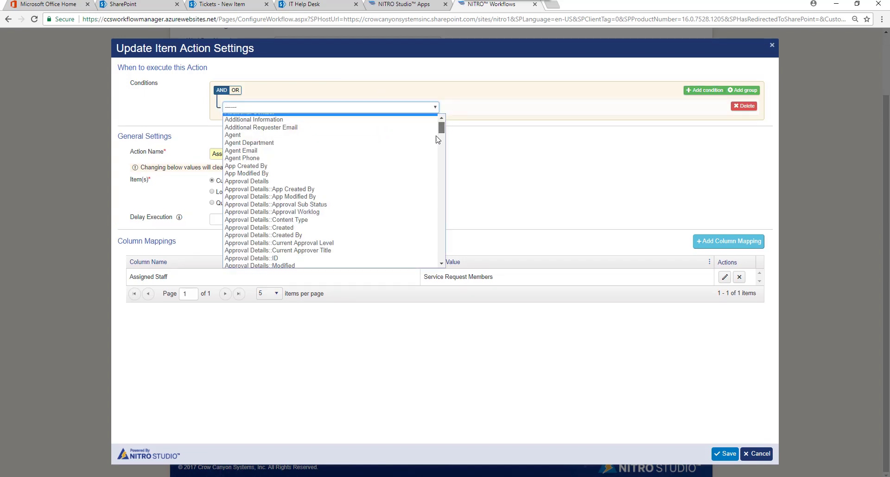
scroll(436, 139, "down", 6)
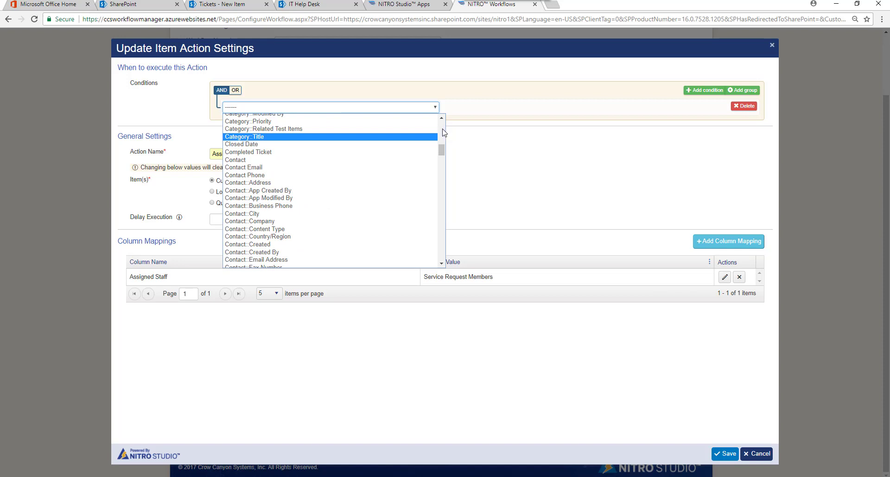
scroll(443, 132, "up", 5)
left_click(301, 154)
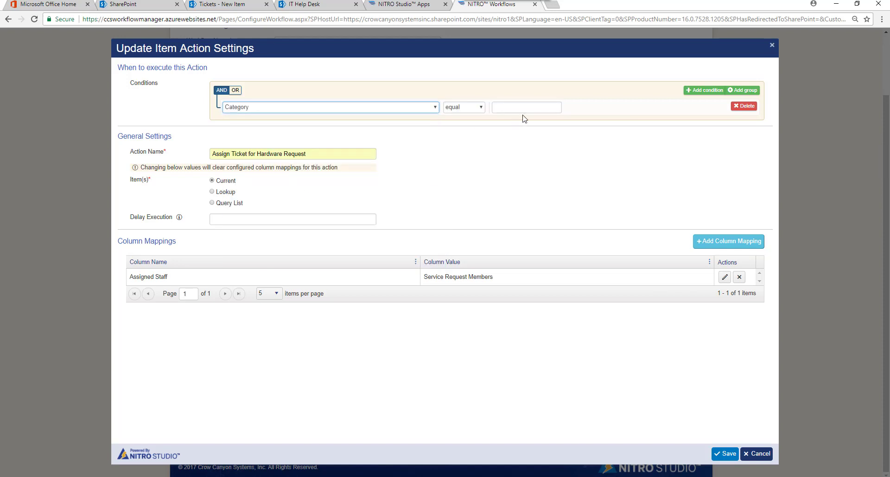
left_click(519, 108)
type("Hard")
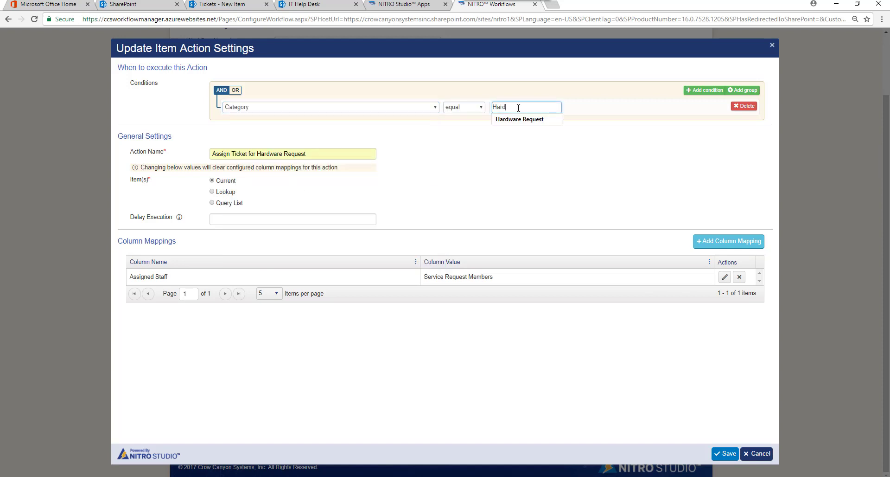
left_click(517, 122)
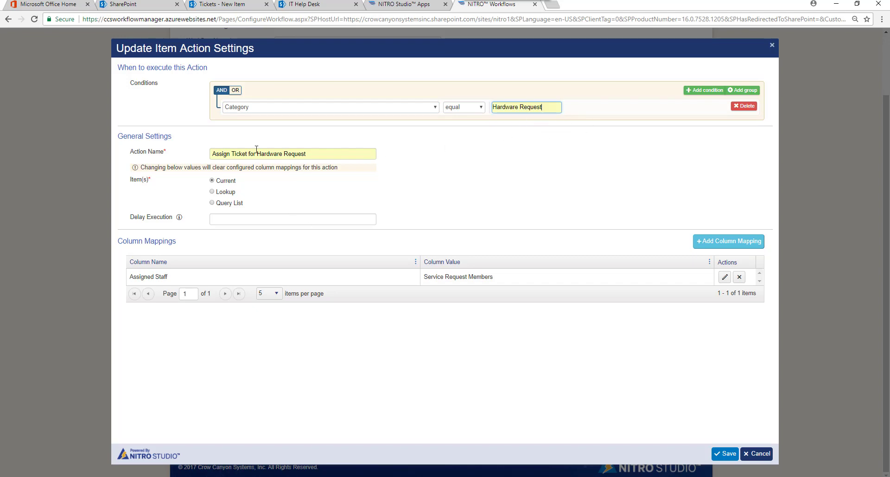
left_click(725, 454)
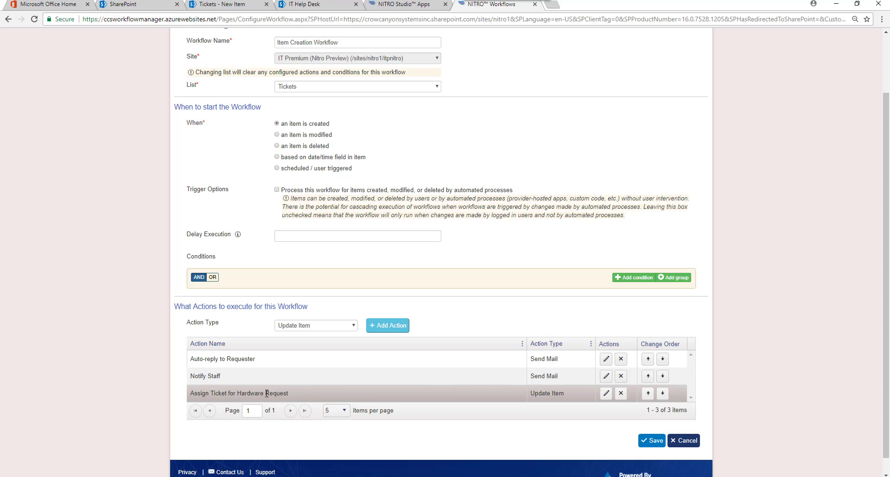
Start another Update Item action with a condition on Category for Network
left_click(394, 328)
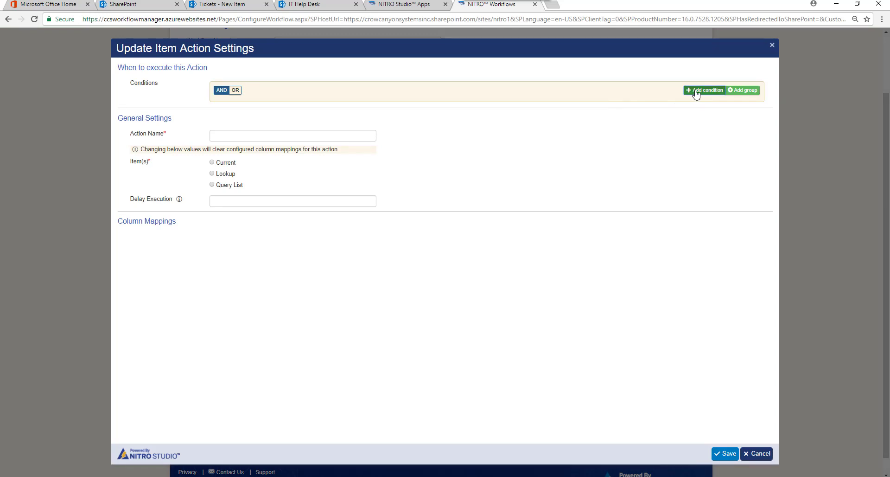
left_click(704, 90)
left_click(438, 107)
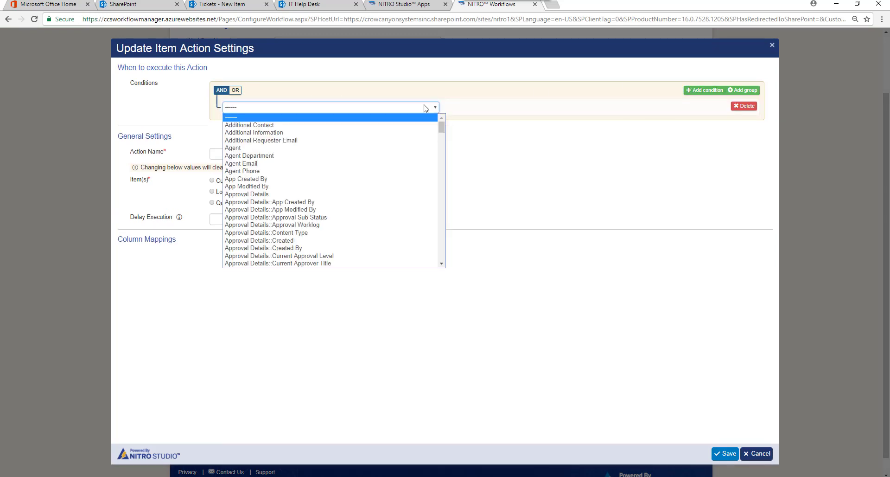
scroll(388, 209, "down", 3)
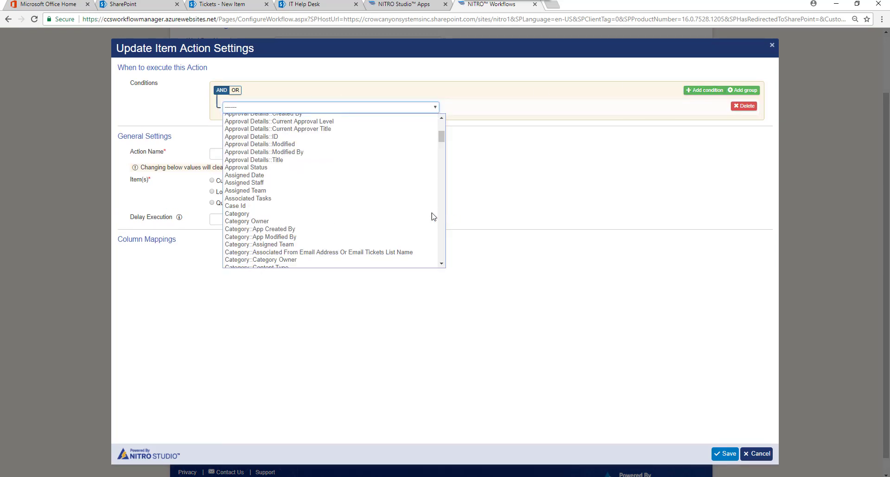
left_click(332, 214)
left_click(505, 106)
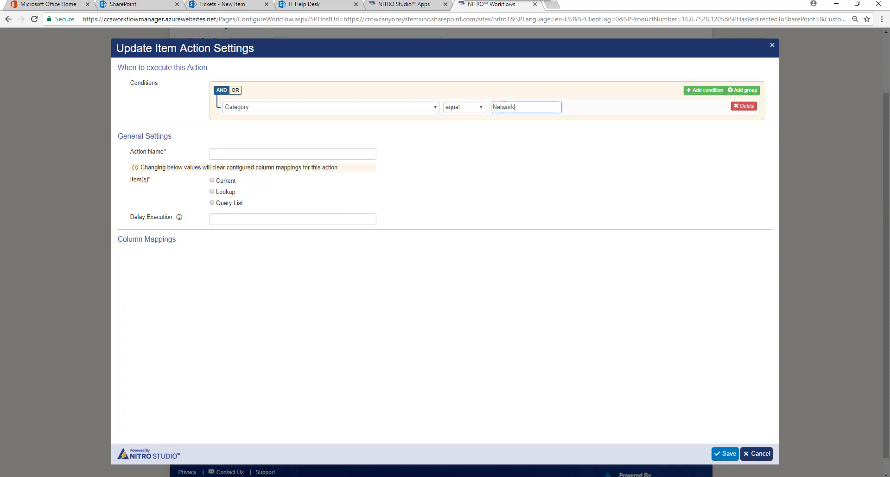
Name the action 'Assign Ticket for Network' and apply it to the current item
left_click(258, 154)
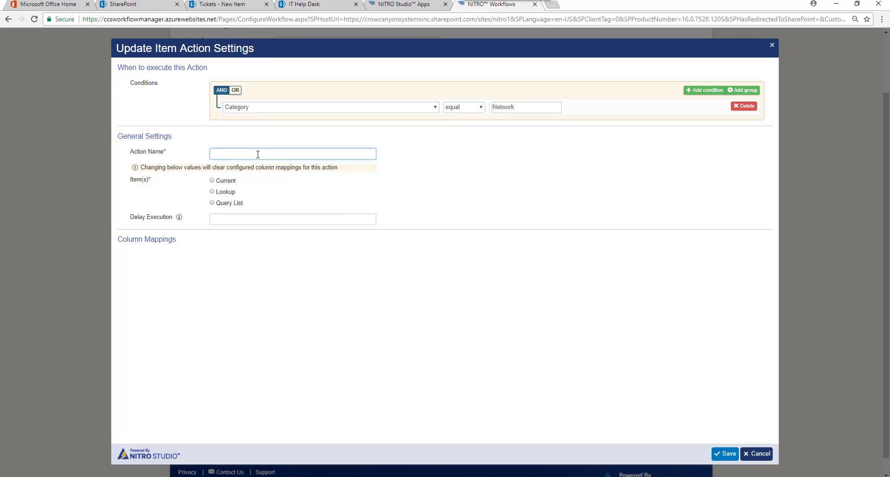
type("Auto-reply to Requester")
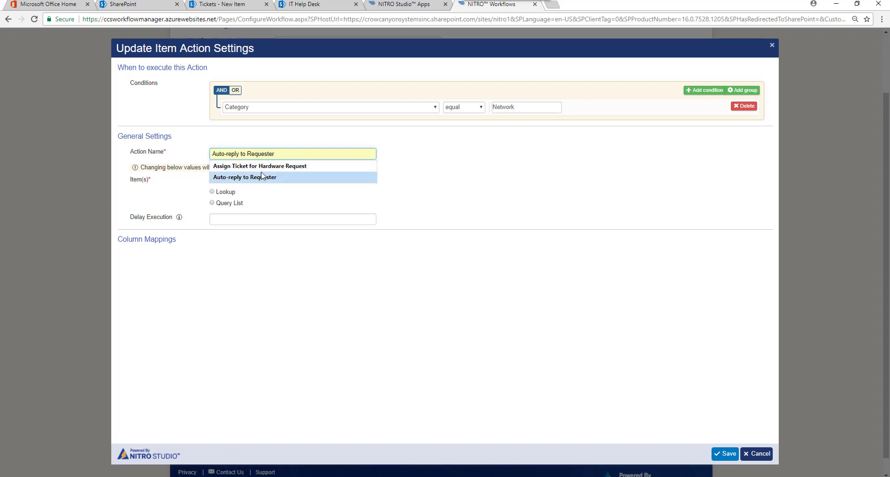
left_click(280, 165)
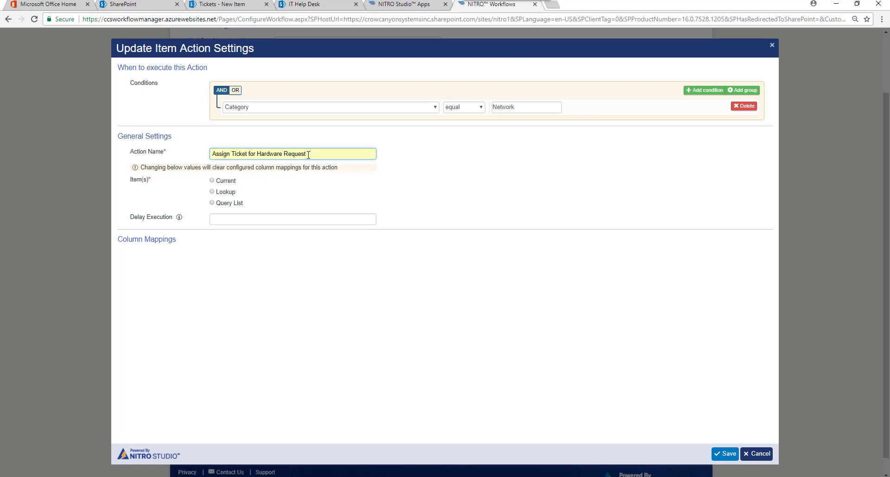
left_click_drag(306, 154, 264, 154)
type("Nertwork")
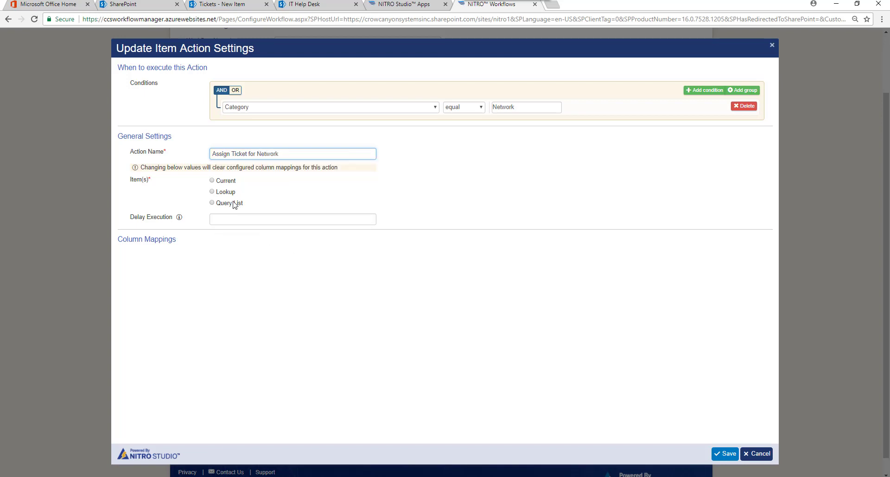
left_click(218, 181)
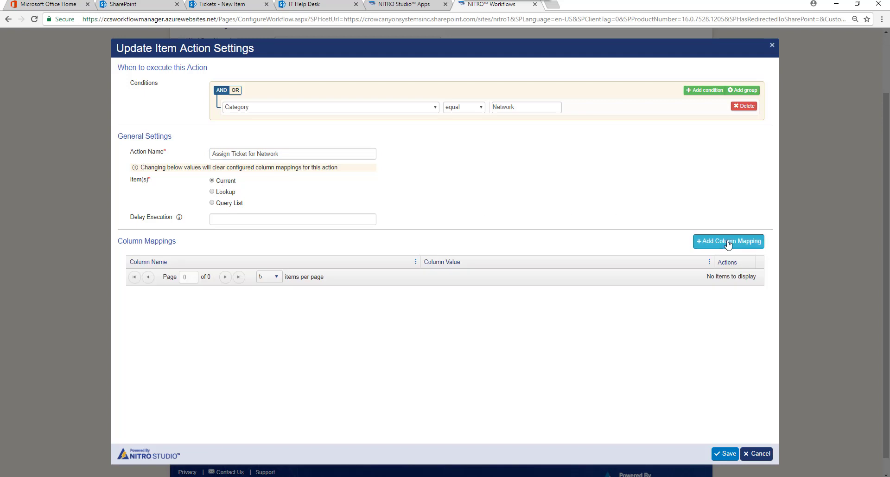
Map Assigned Staff to a staff member, keep the equal comparison, and save the action
left_click(729, 240)
left_click(395, 150)
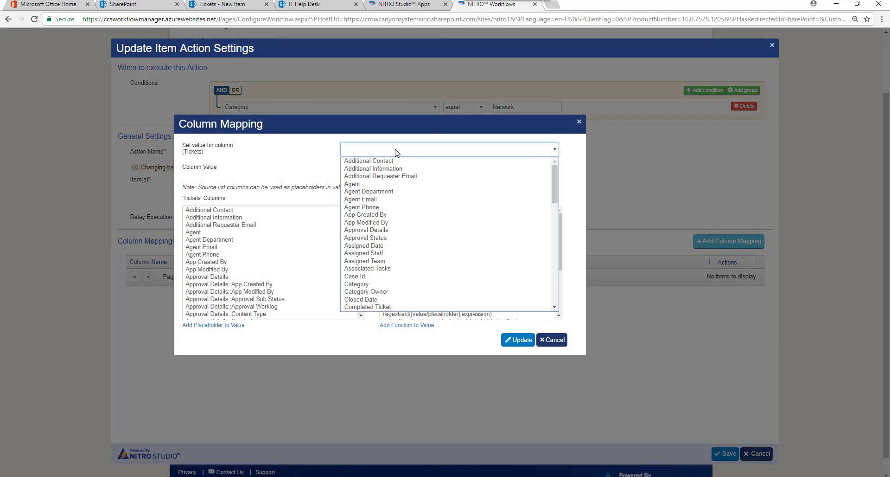
left_click(408, 252)
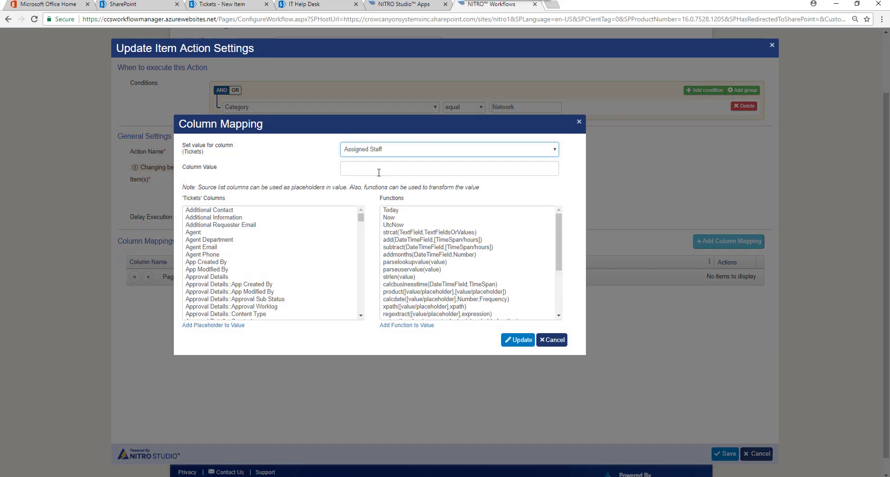
left_click(379, 170)
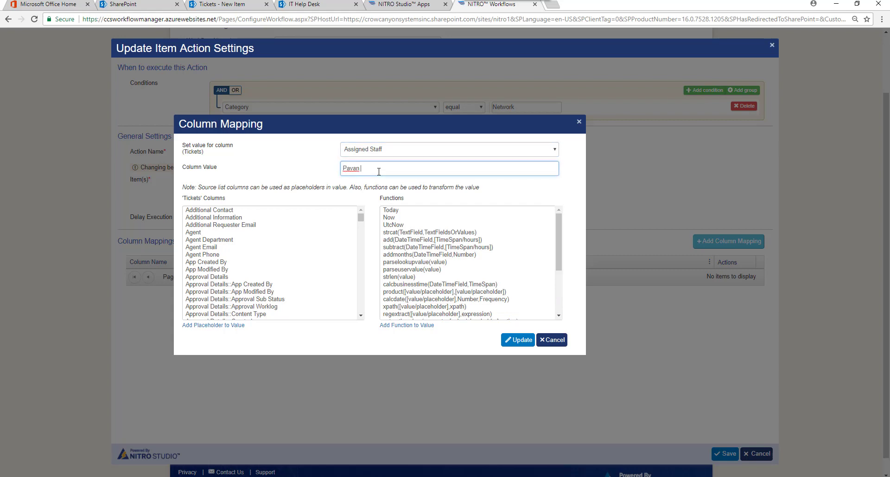
left_click(519, 341)
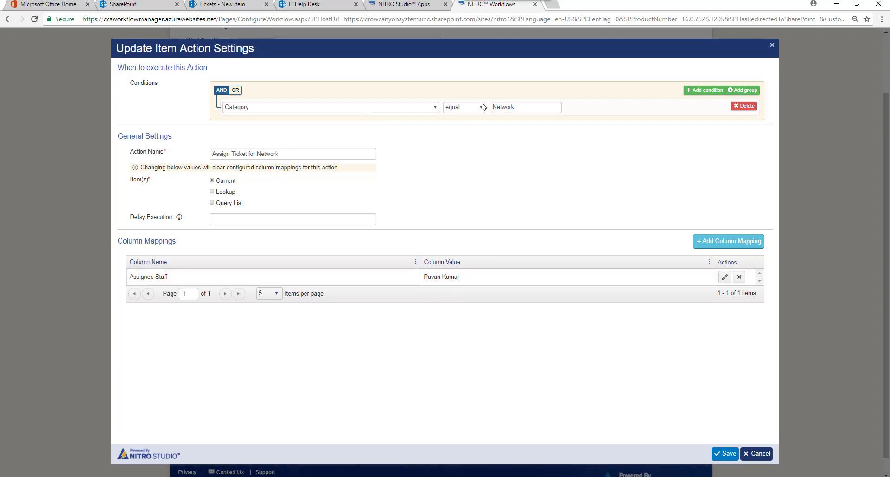
left_click(482, 107)
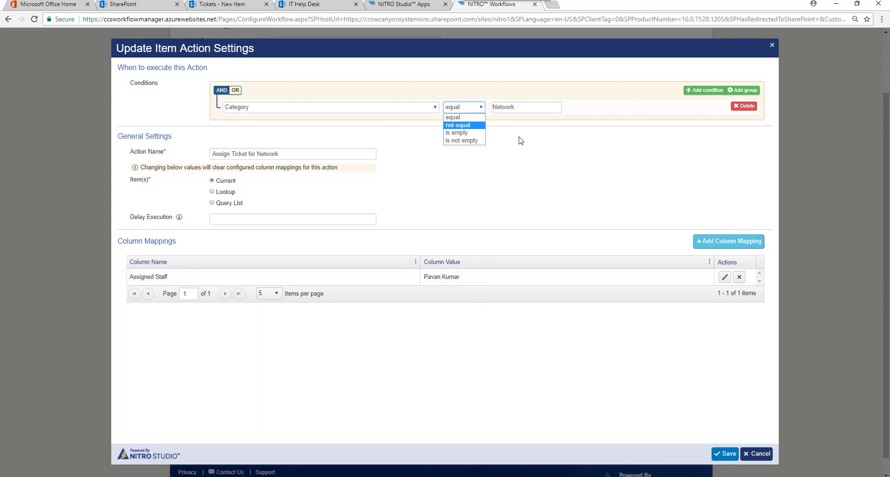
left_click(557, 138)
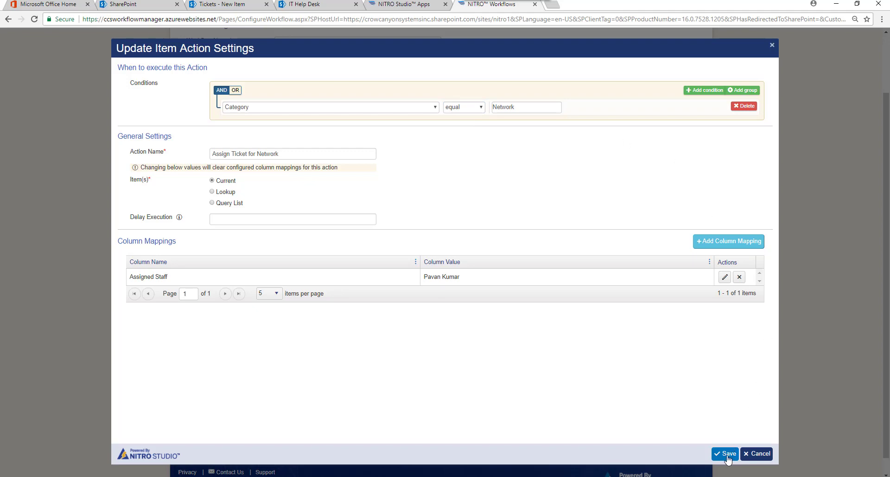
left_click(727, 454)
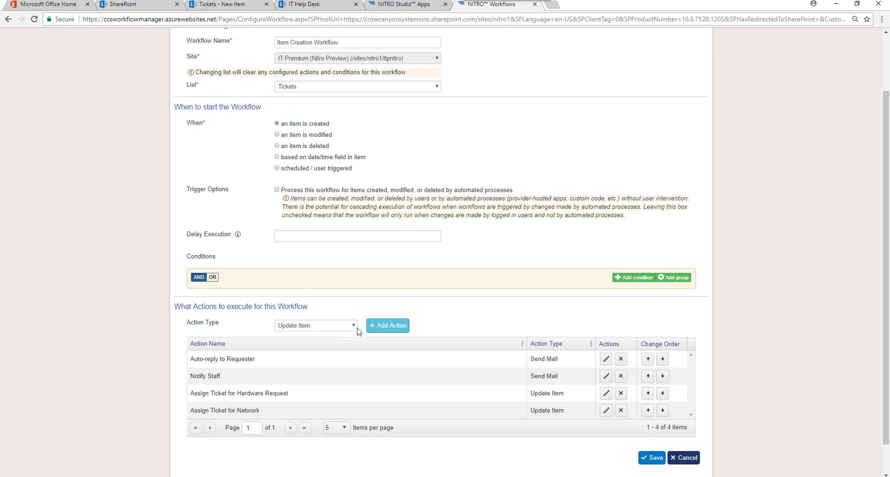
Start a new blank Update Item action after saving Assign Ticket for Network
left_click(381, 328)
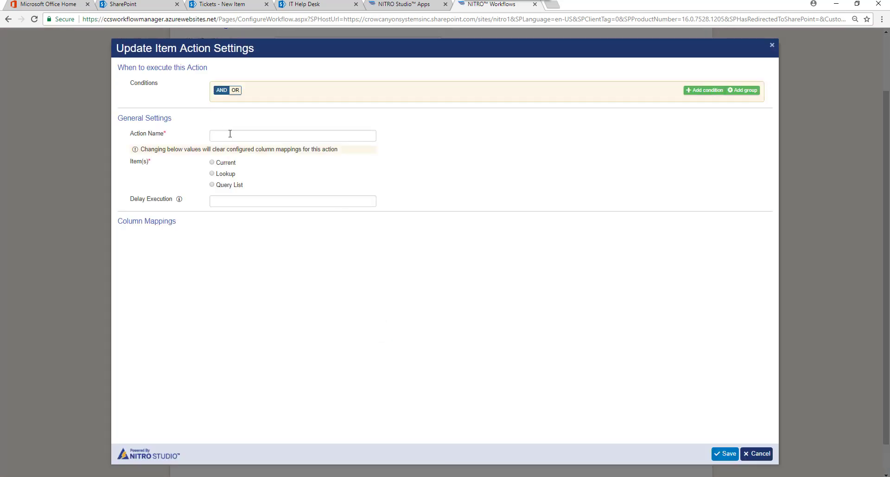
Name the action 'Set Priority to High' and apply it to the current item
left_click(230, 134)
type("Set Priority to High")
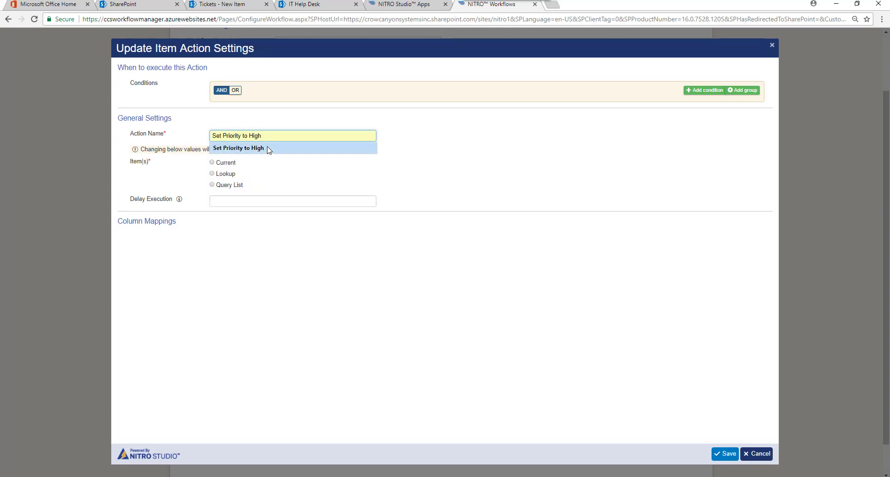
left_click(264, 147)
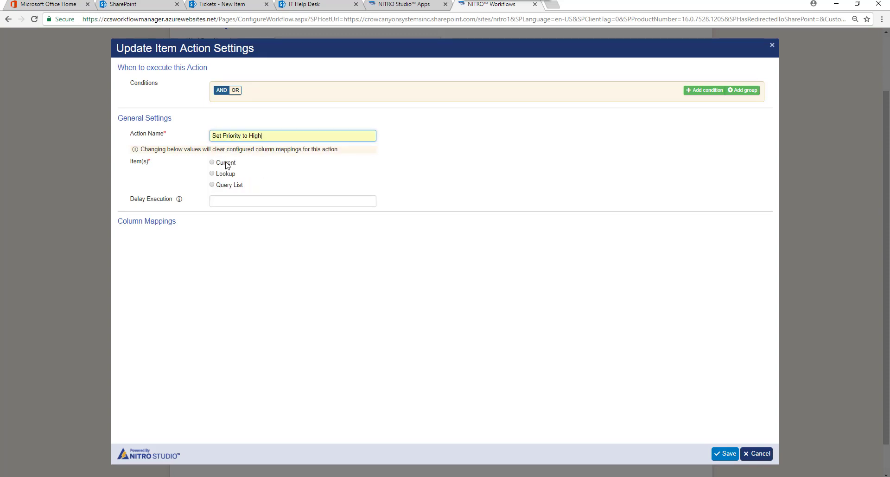
left_click(226, 163)
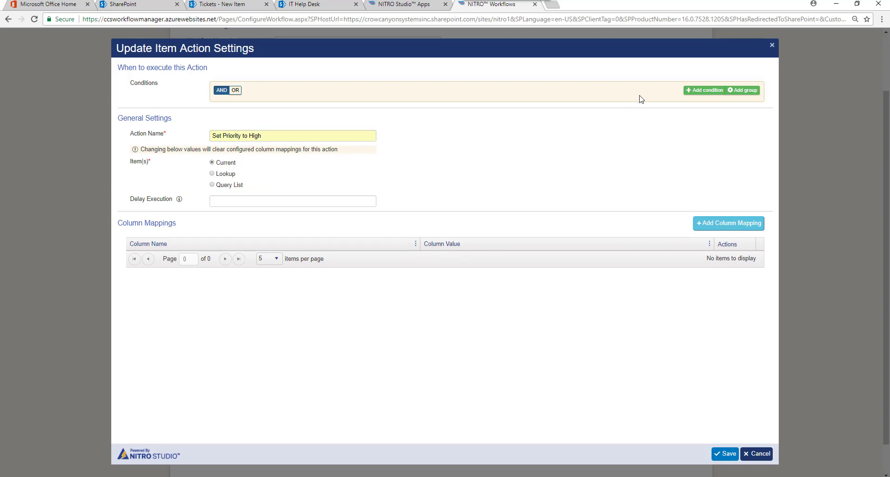
Condition the action on Requester equal a specific user and append ' and Due to Today' to its name
left_click(697, 91)
left_click(397, 107)
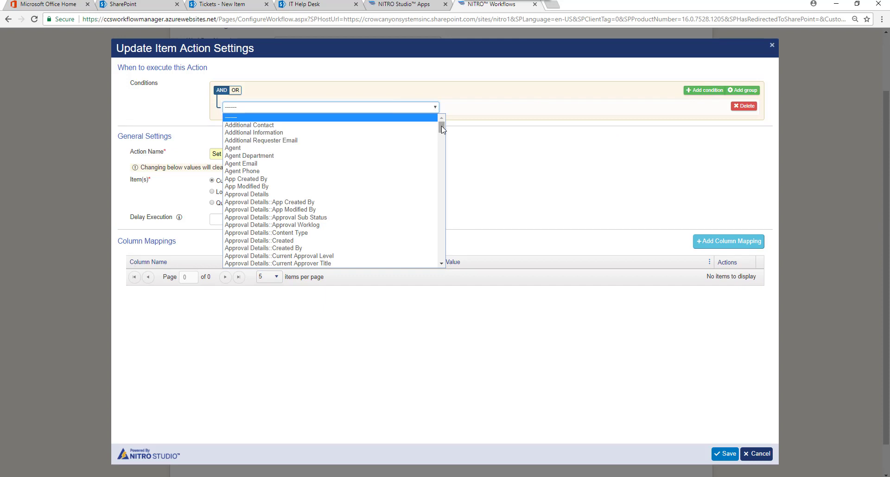
left_click_drag(441, 126, 459, 254)
left_click(366, 187)
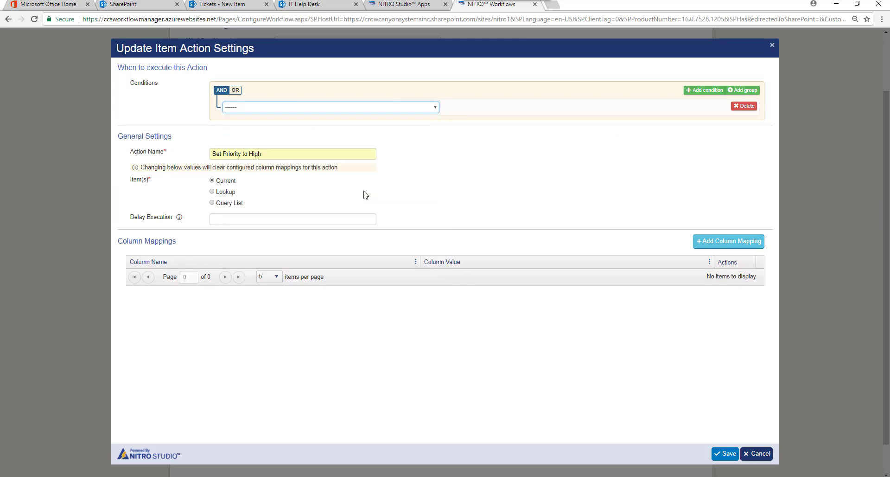
left_click(503, 108)
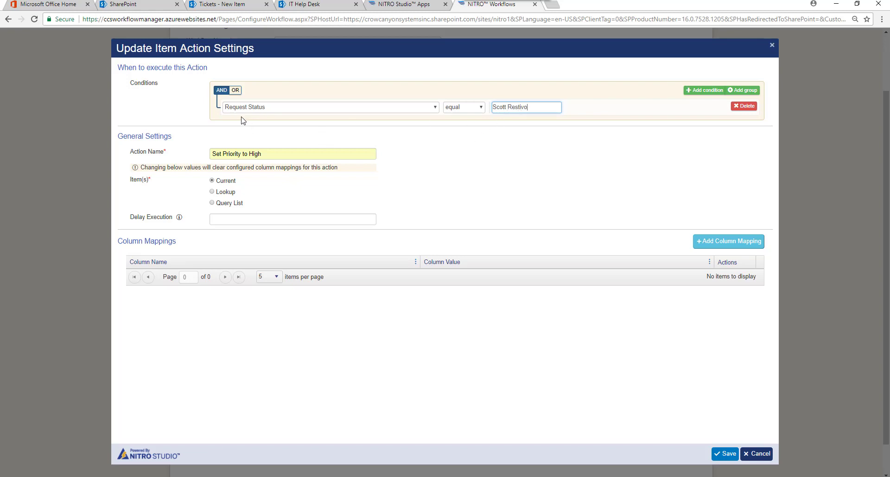
left_click(436, 107)
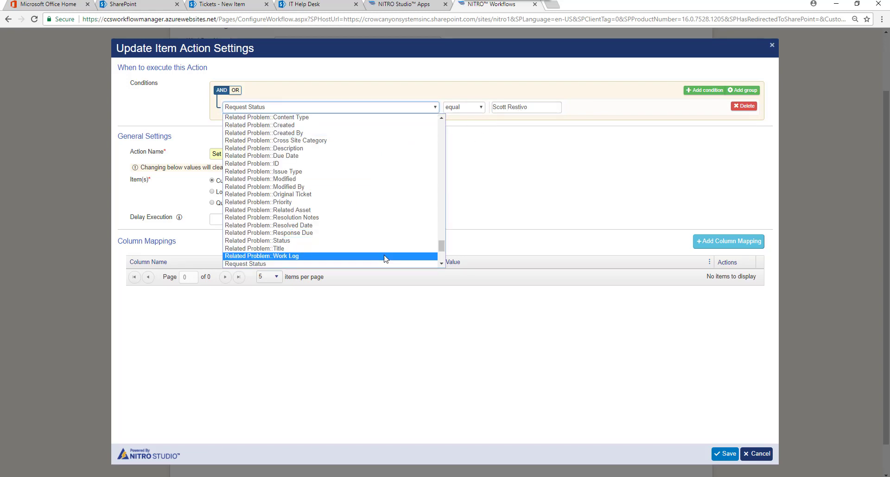
scroll(408, 253, "down", 2)
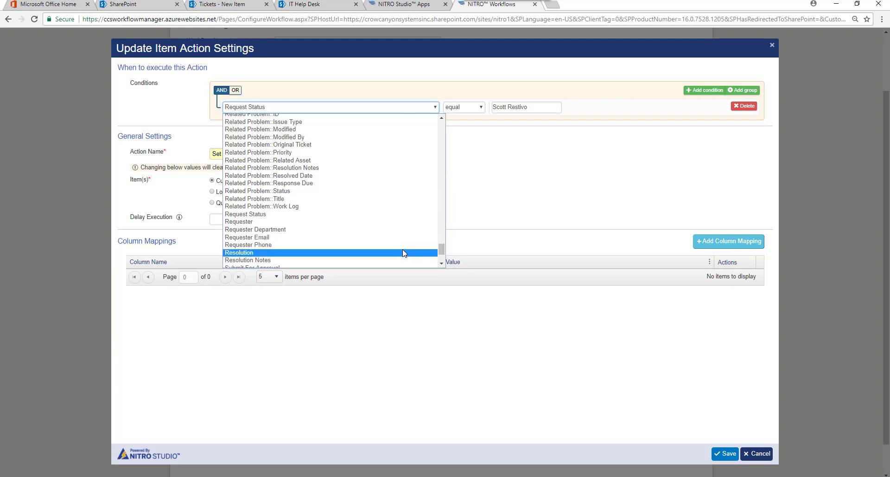
left_click(394, 222)
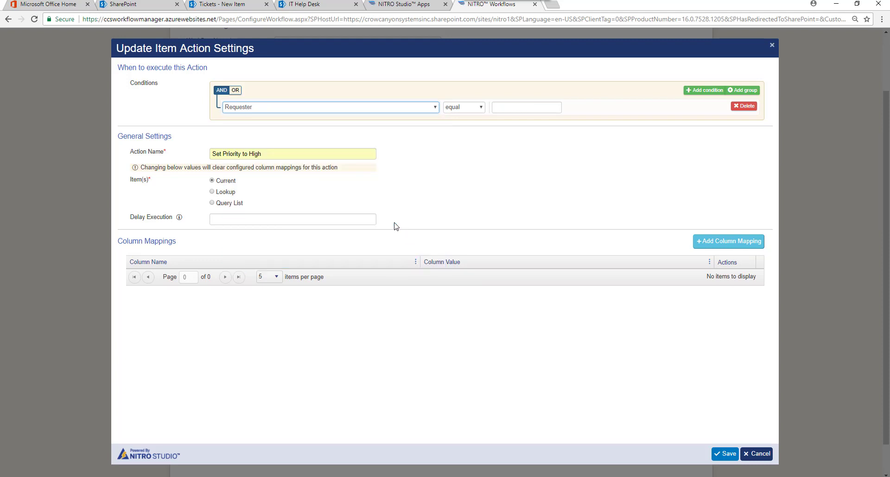
left_click(507, 108)
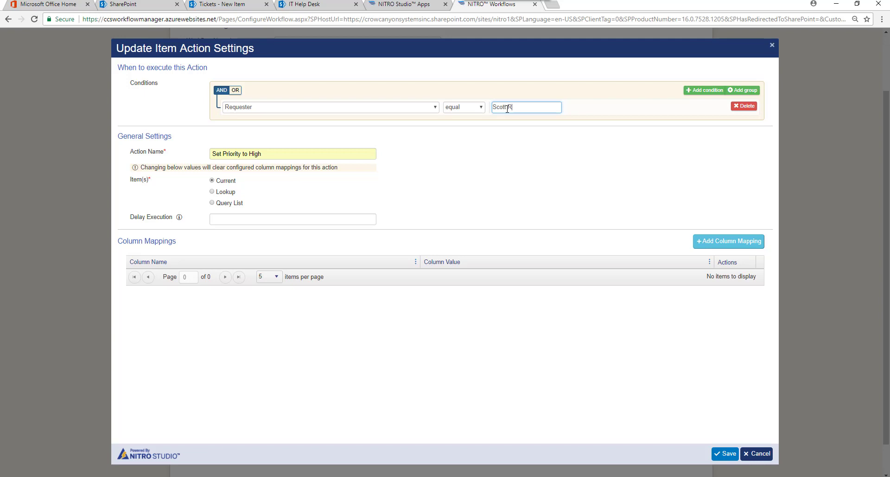
left_click(280, 154)
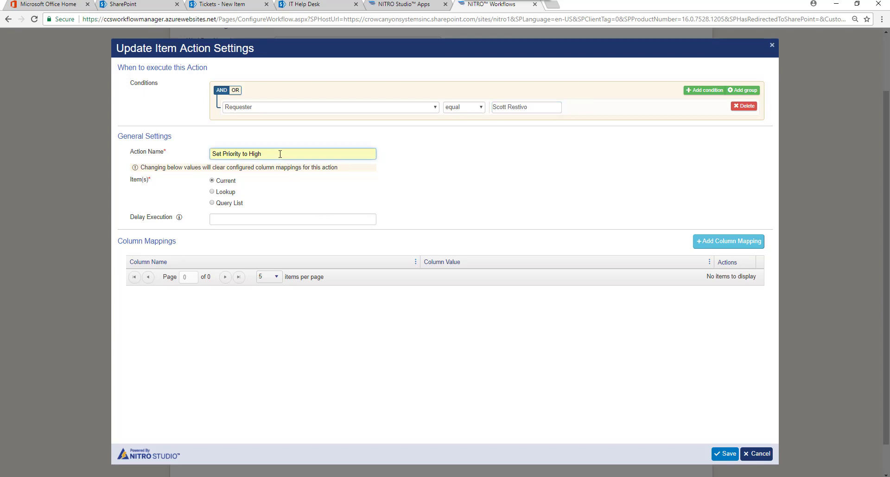
type("and Due to Today")
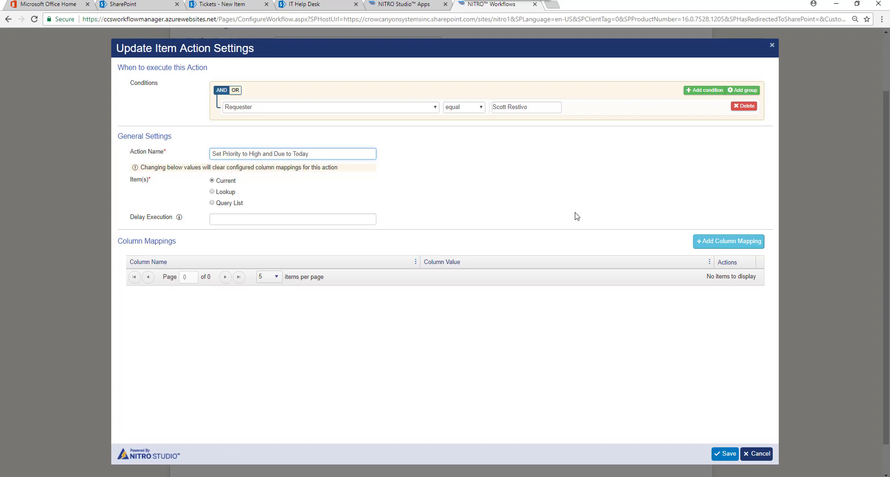
Add a column mapping setting Priority to High
left_click(726, 242)
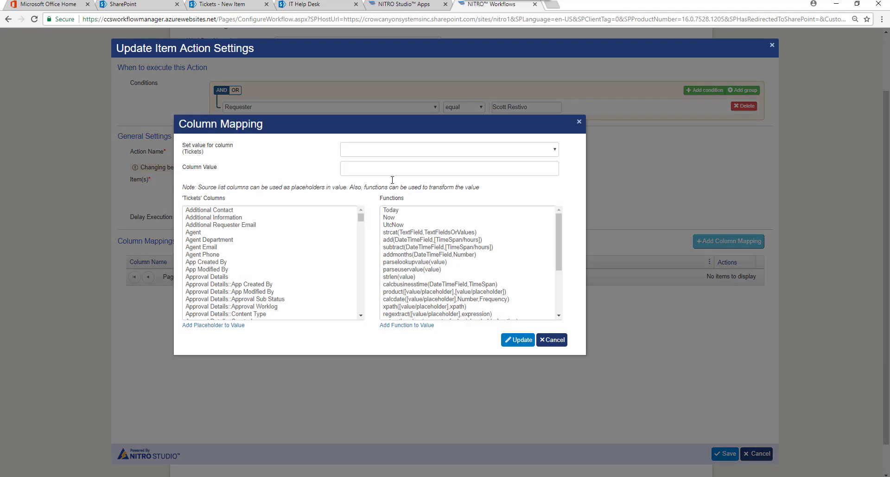
left_click(358, 149)
type("pri")
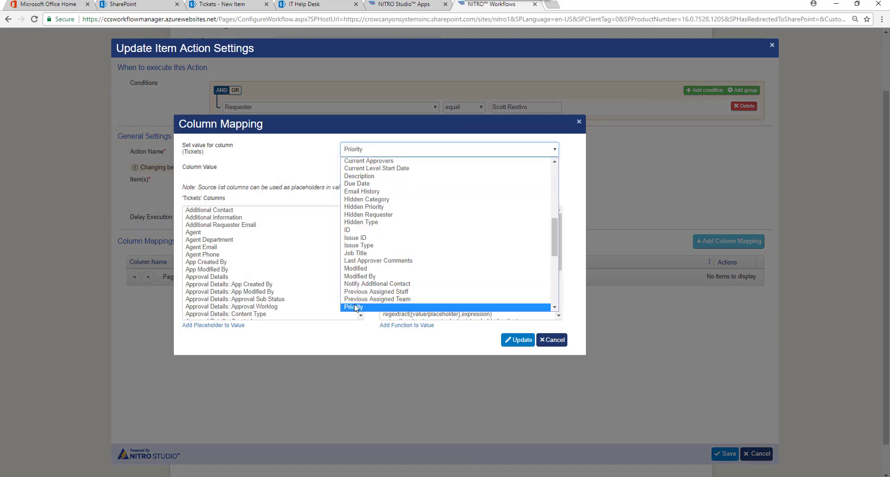
left_click(355, 307)
left_click(375, 169)
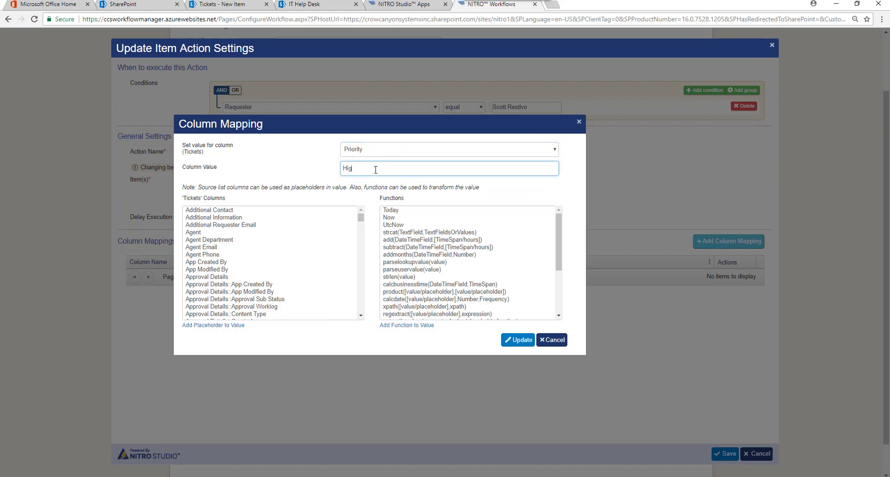
left_click(518, 339)
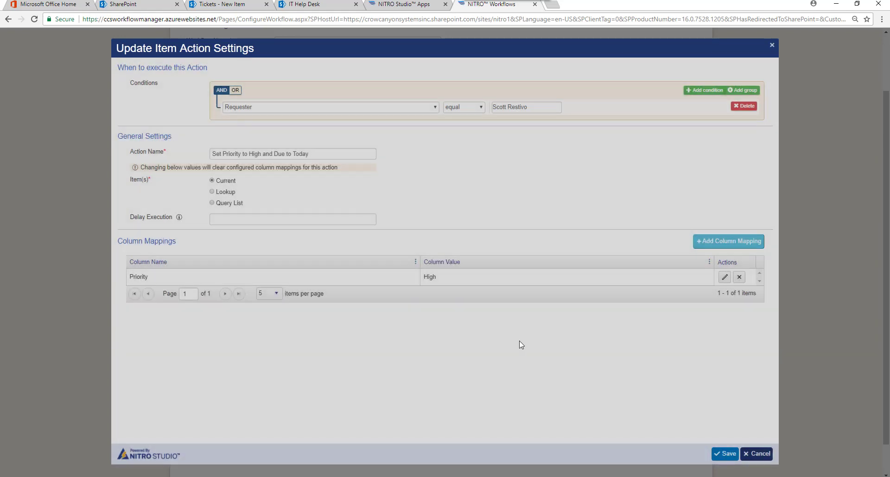
Add a second mapping setting Due Date to the Today function
left_click(728, 241)
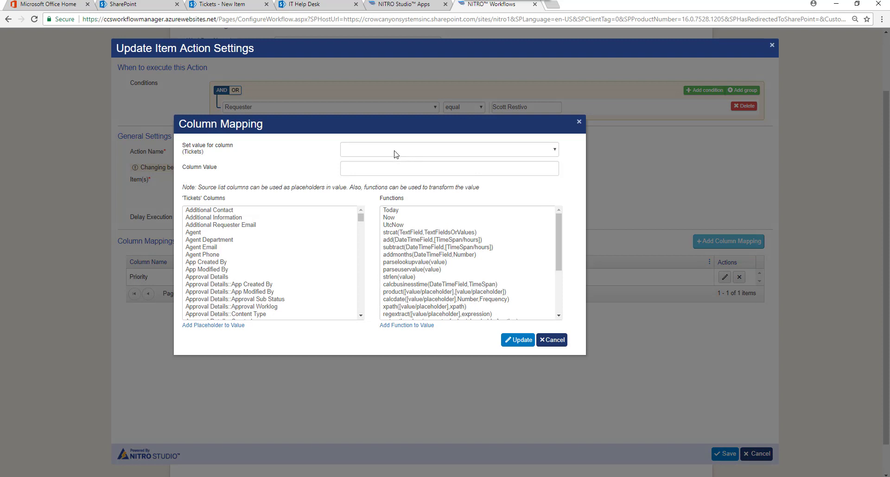
left_click(395, 153)
scroll(353, 278, "down", 4)
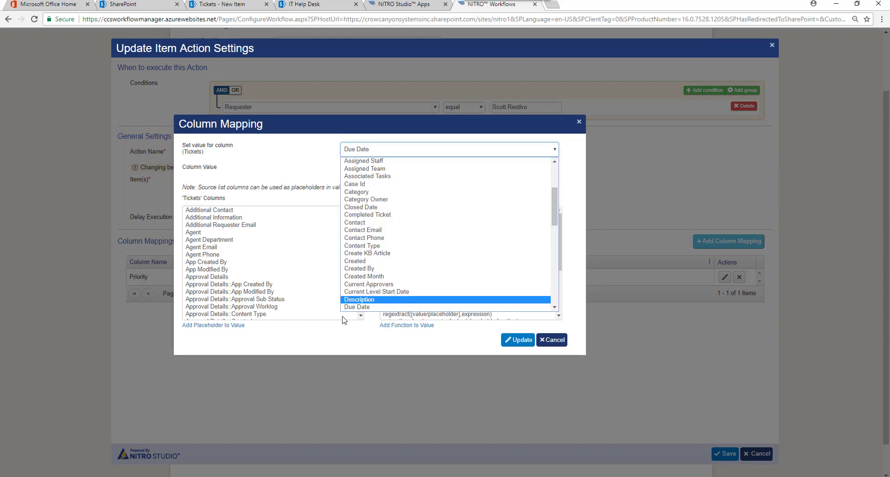
left_click(351, 308)
double_click(401, 211)
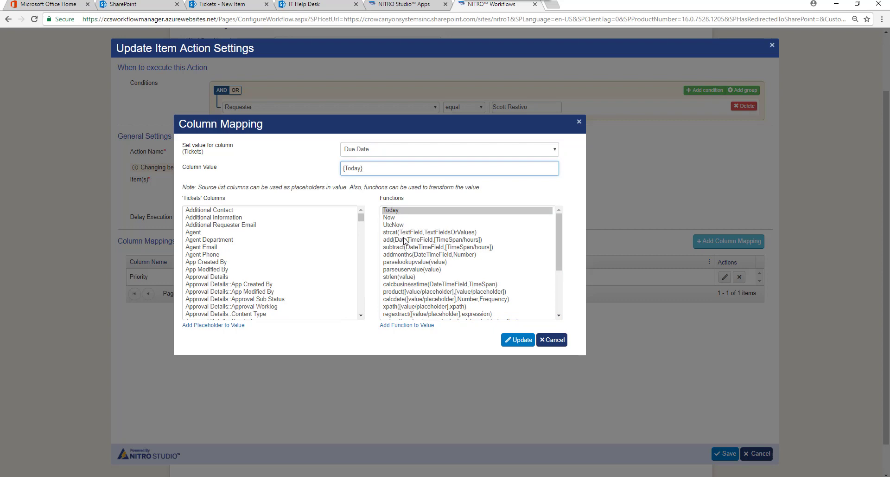
left_click_drag(561, 270, 562, 202)
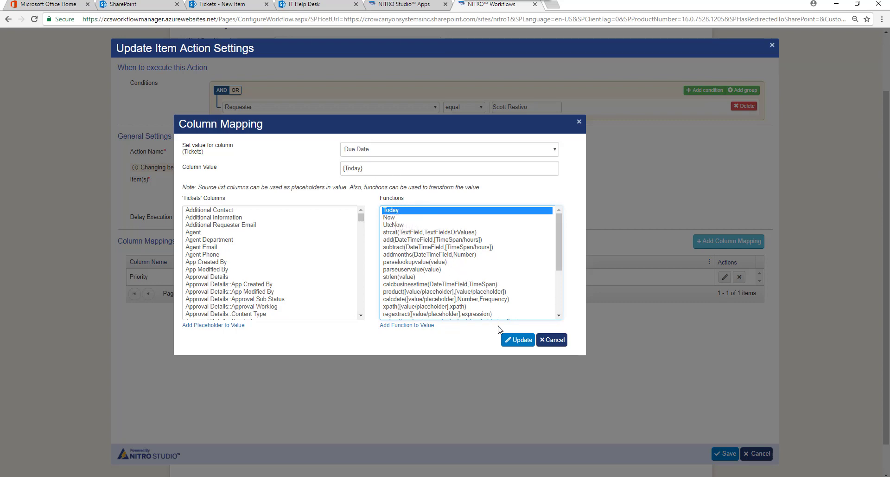
left_click(518, 342)
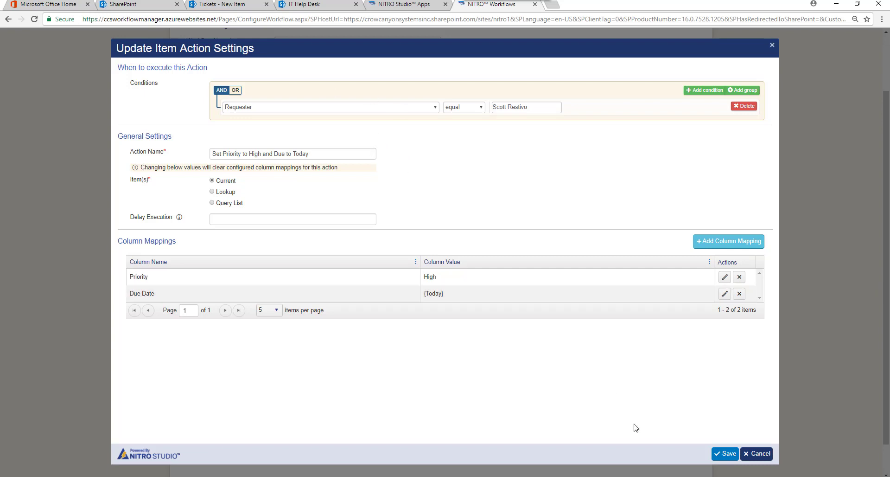
Save the Set Priority to High and Due to Today action, review the Word notes, then minimize Word
left_click(727, 453)
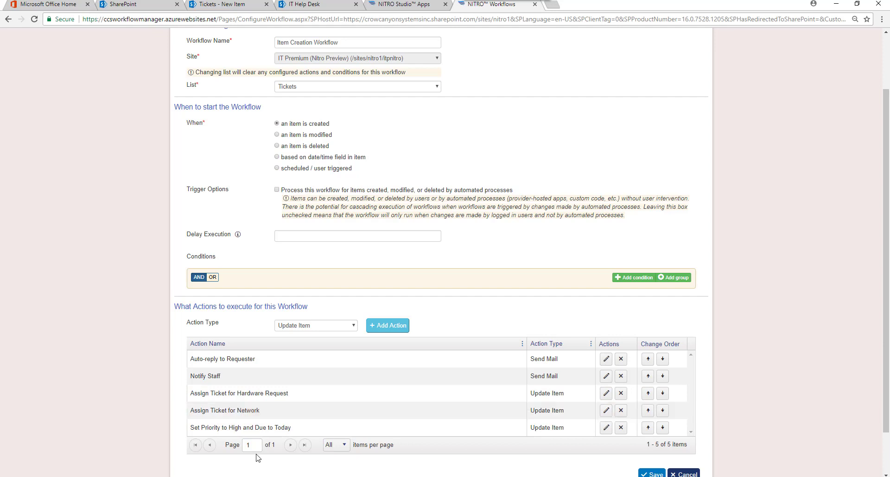
key("alt+Tab")
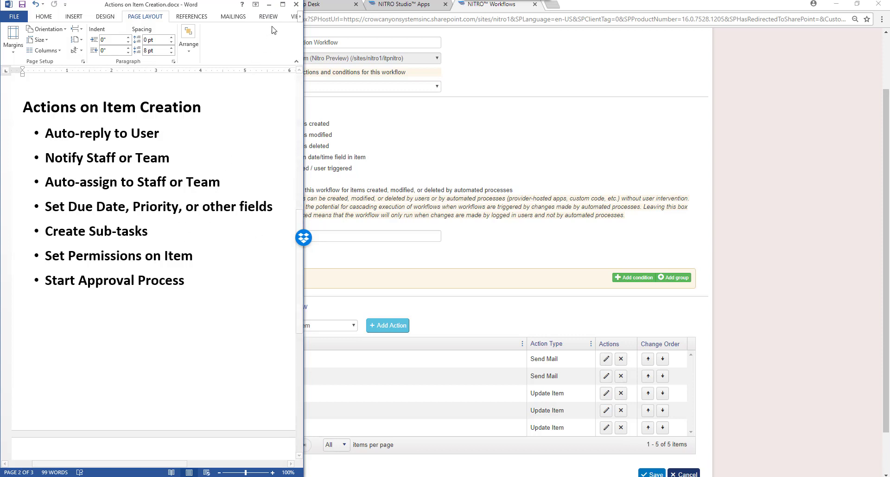
left_click(269, 5)
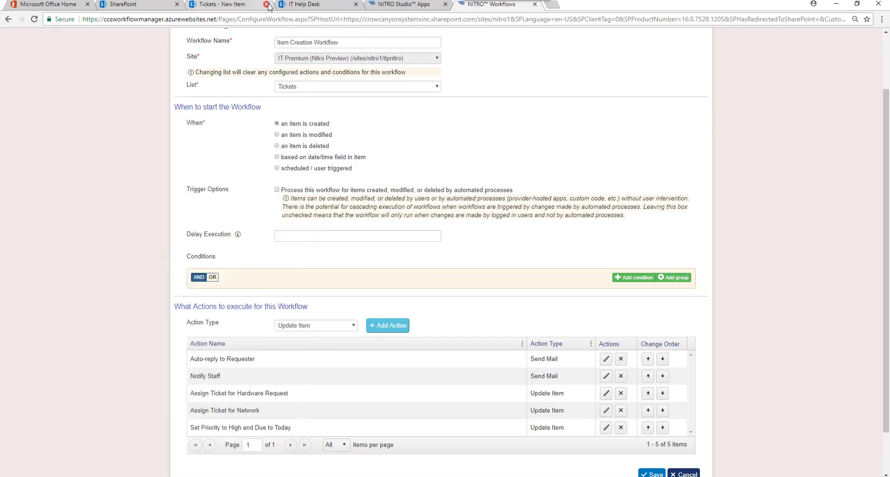
left_click(355, 327)
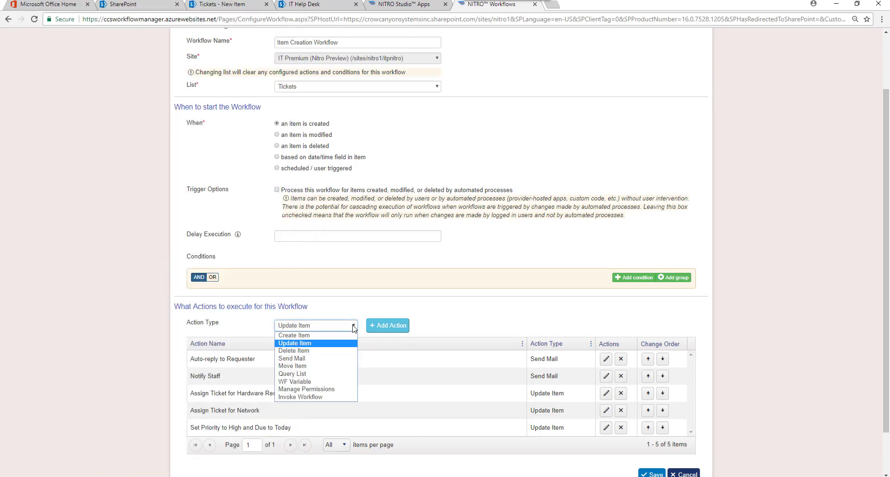
left_click(335, 336)
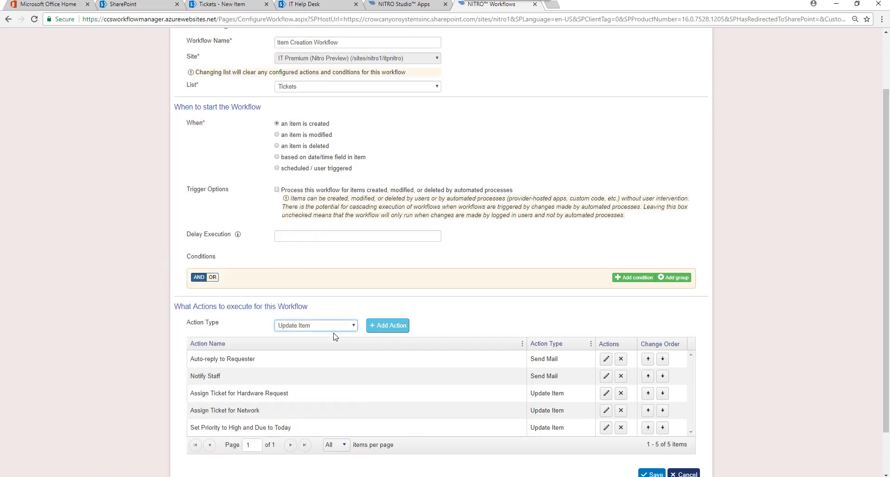
left_click(392, 330)
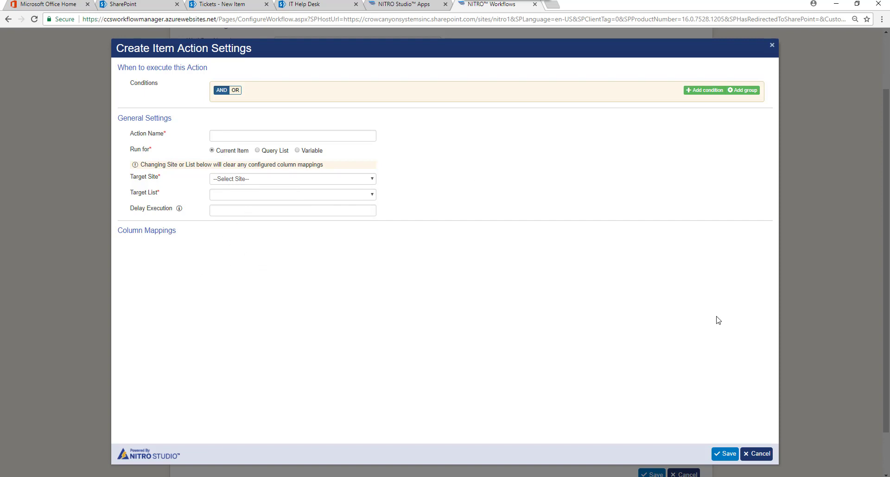
left_click(760, 454)
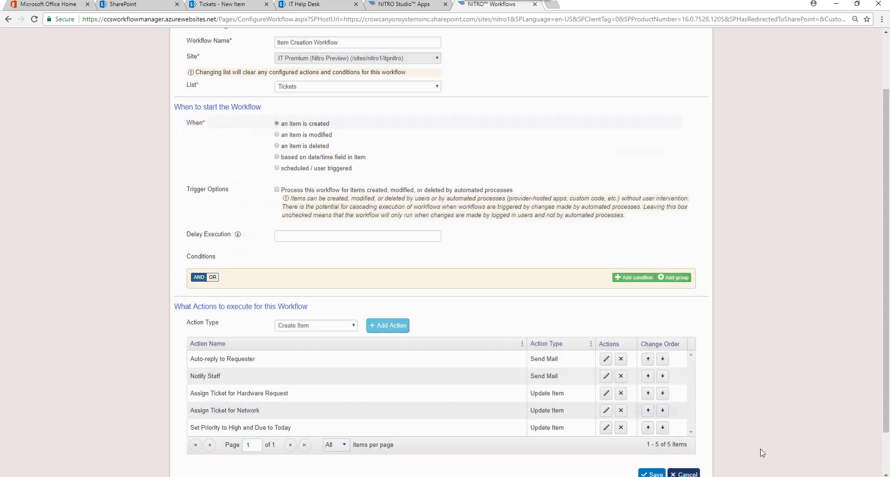
left_click(354, 325)
left_click(306, 389)
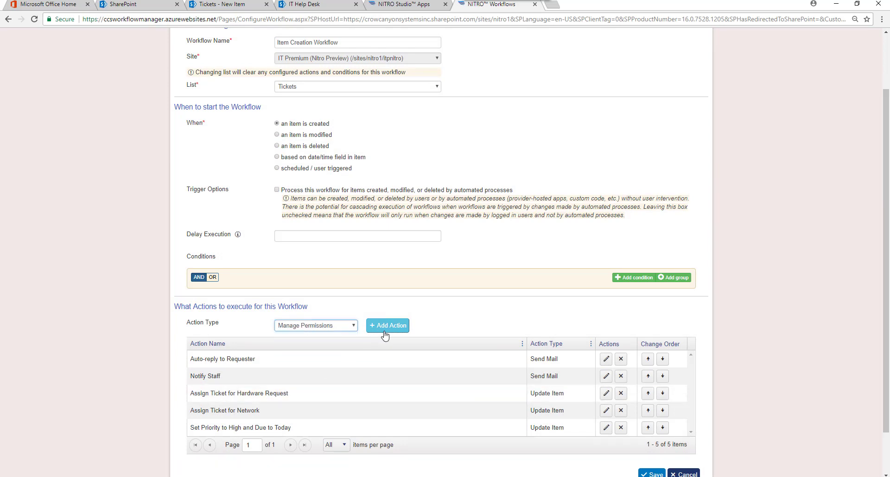
left_click(388, 326)
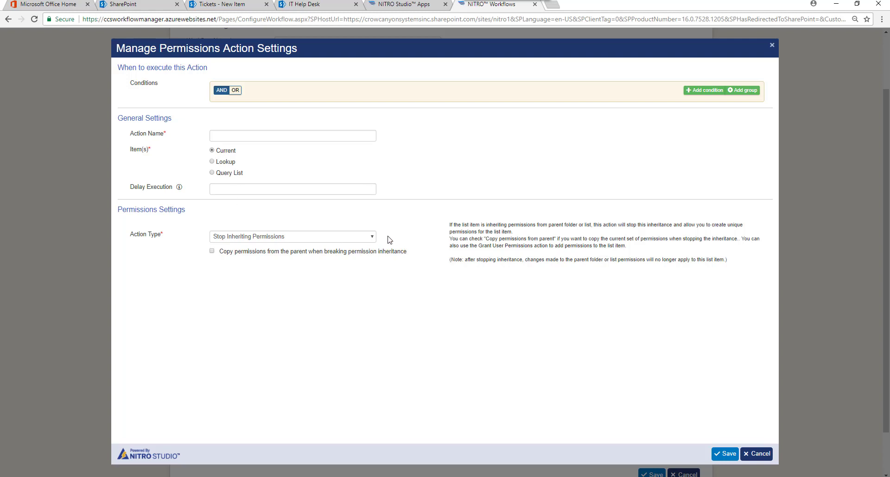
left_click(371, 237)
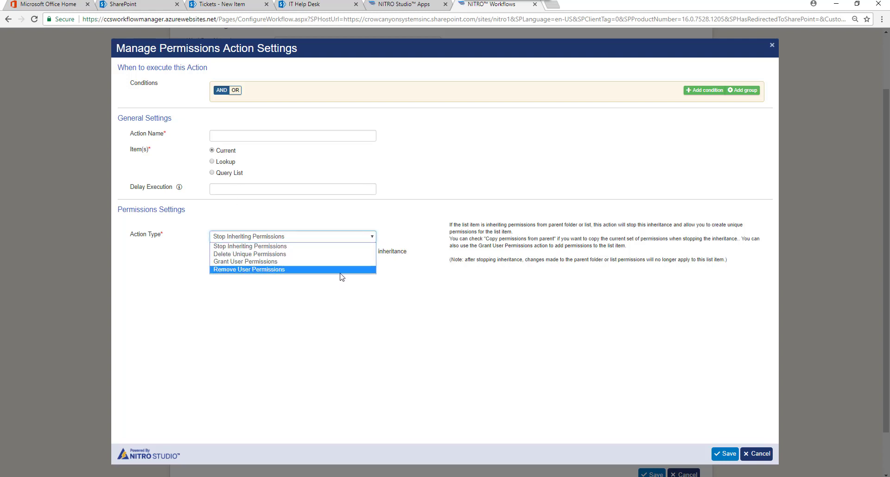
left_click(354, 303)
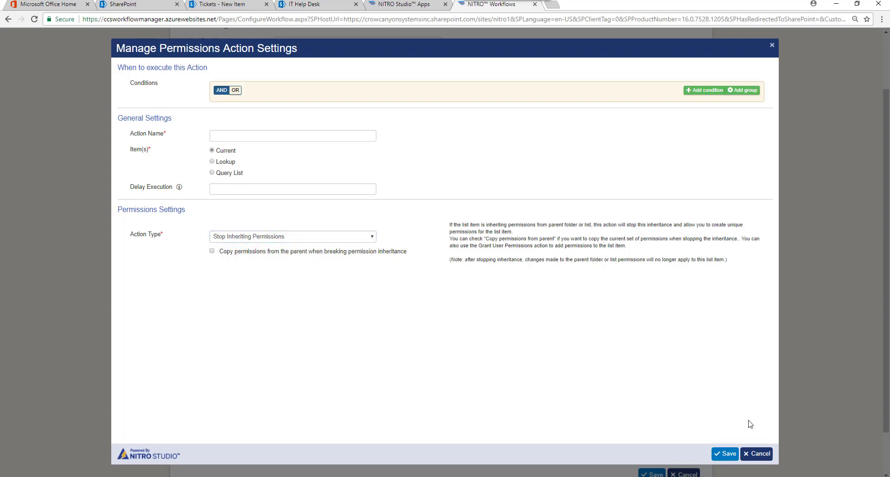
left_click(752, 456)
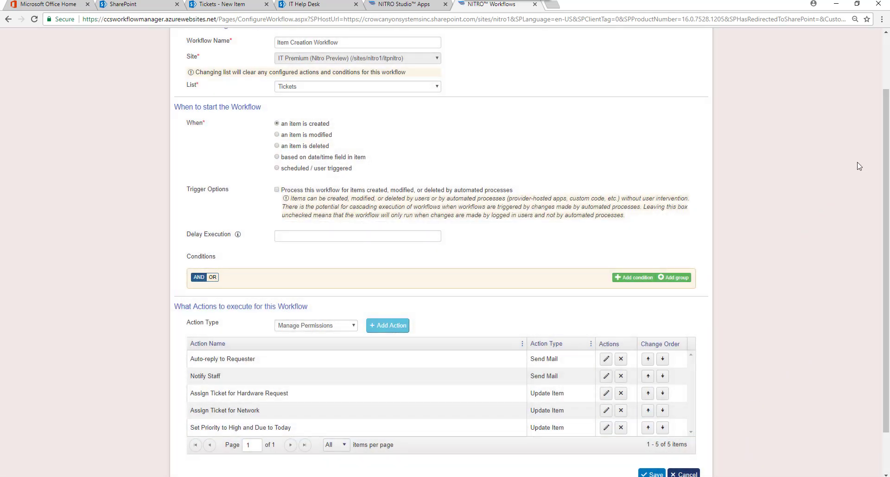
Save the Item Creation Workflow from the bottom of the page, returning to Configured Workflows
left_click_drag(887, 95, 887, 135)
left_click(656, 423)
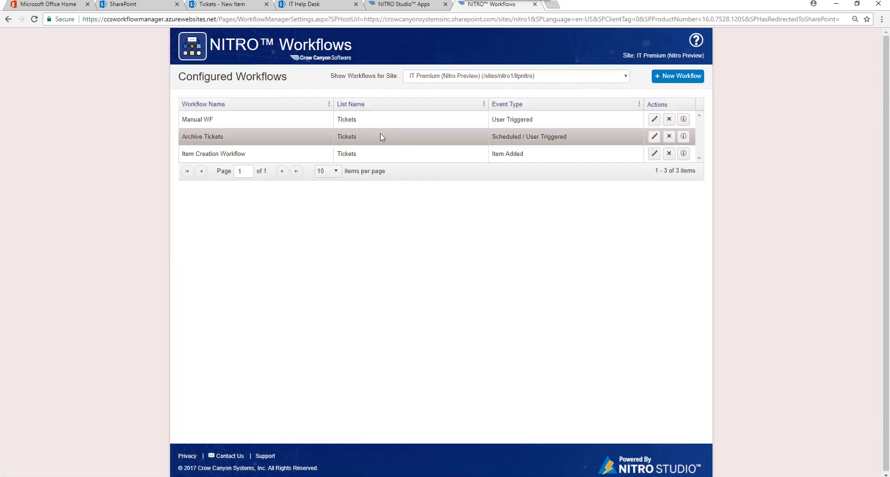
left_click(360, 116)
left_click(429, 157)
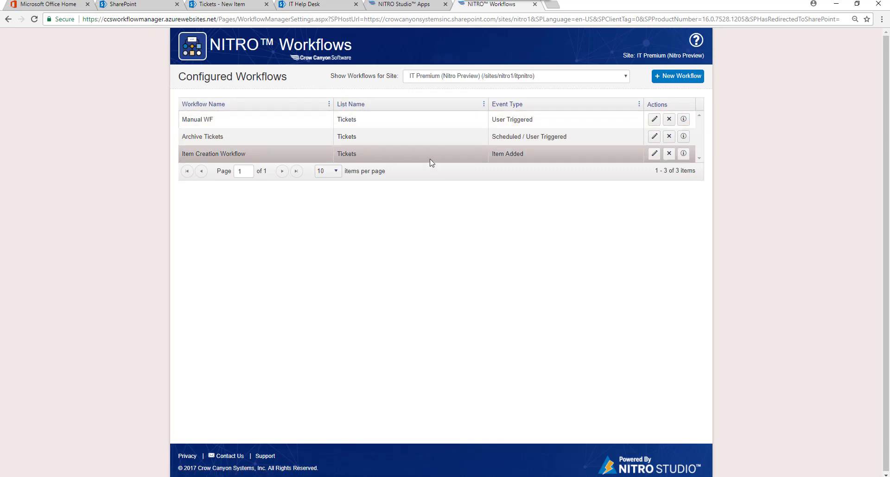